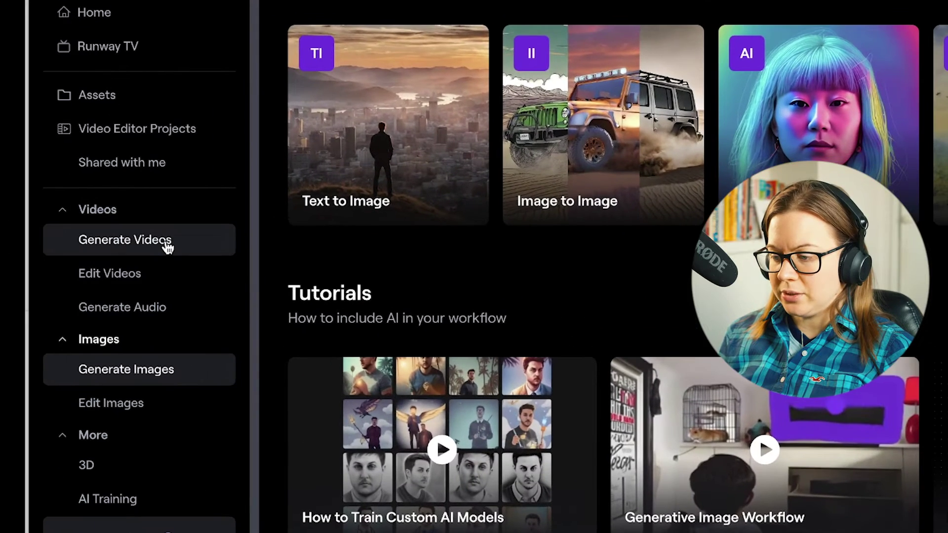
Generate a 4s Runway frame interpolation from the whole-orange and peeled-orange photos.
{"action": "left_click", "coordinate": [84, 245]}
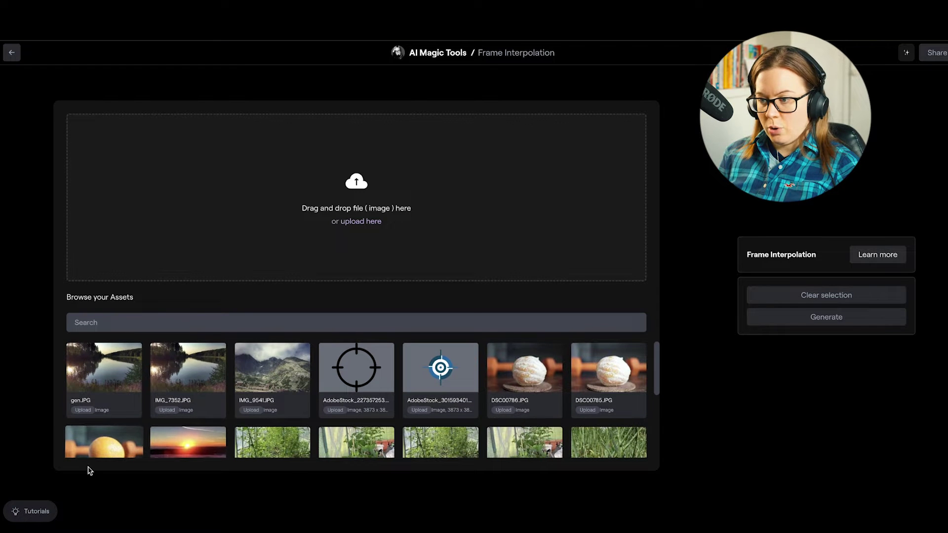
{"action": "left_click_drag", "start_coordinate": [96, 447], "coordinate": [310, 244]}
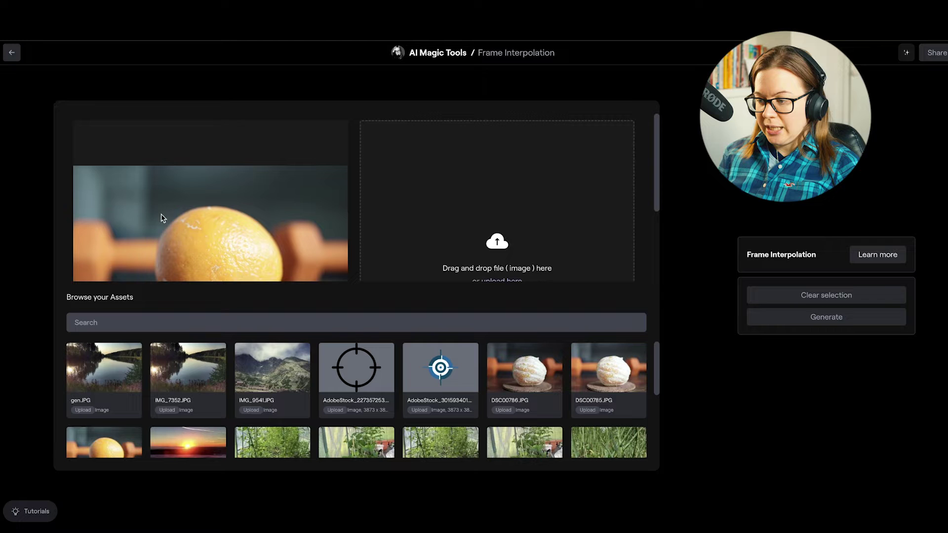
{"action": "scroll", "coordinate": [170, 209], "scroll_direction": "down", "scroll_amount": 3}
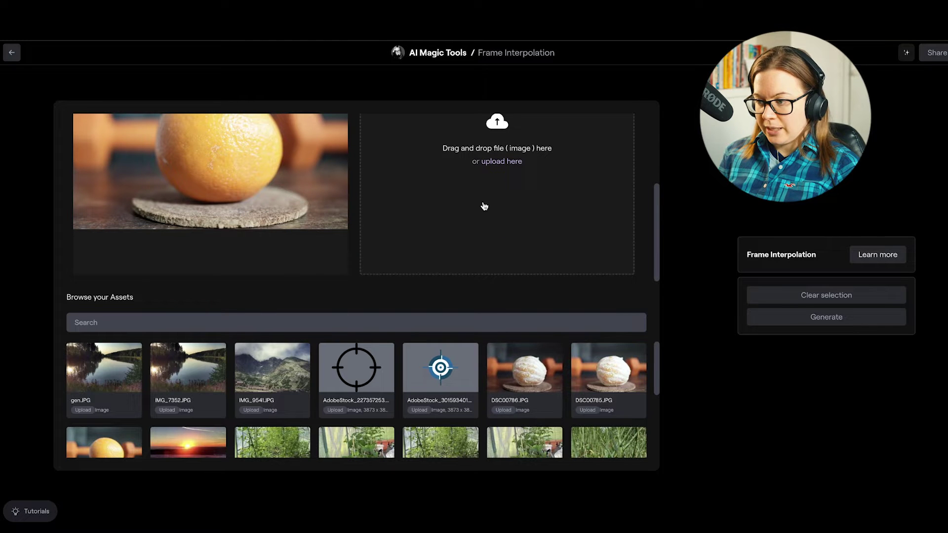
{"action": "left_click_drag", "start_coordinate": [525, 368], "coordinate": [459, 197]}
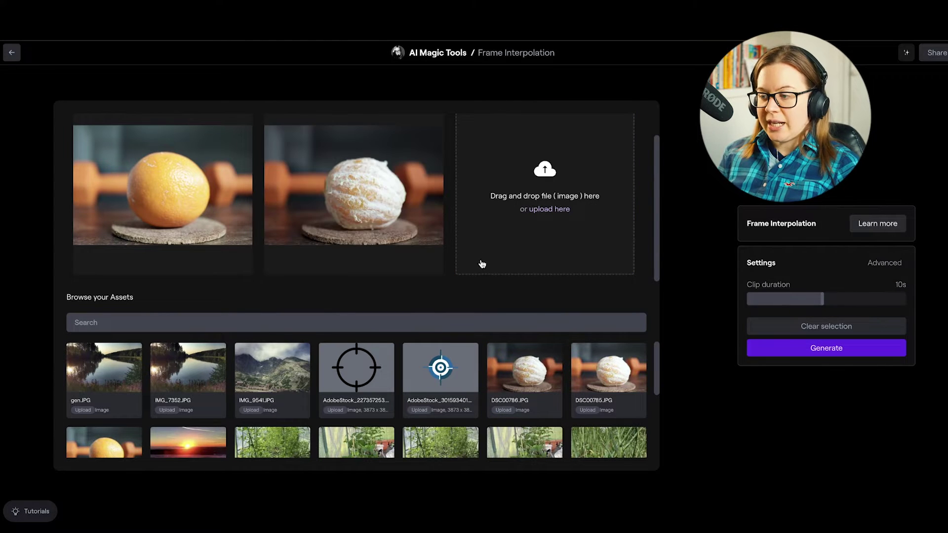
{"action": "scroll", "coordinate": [482, 263], "scroll_direction": "up", "scroll_amount": 1}
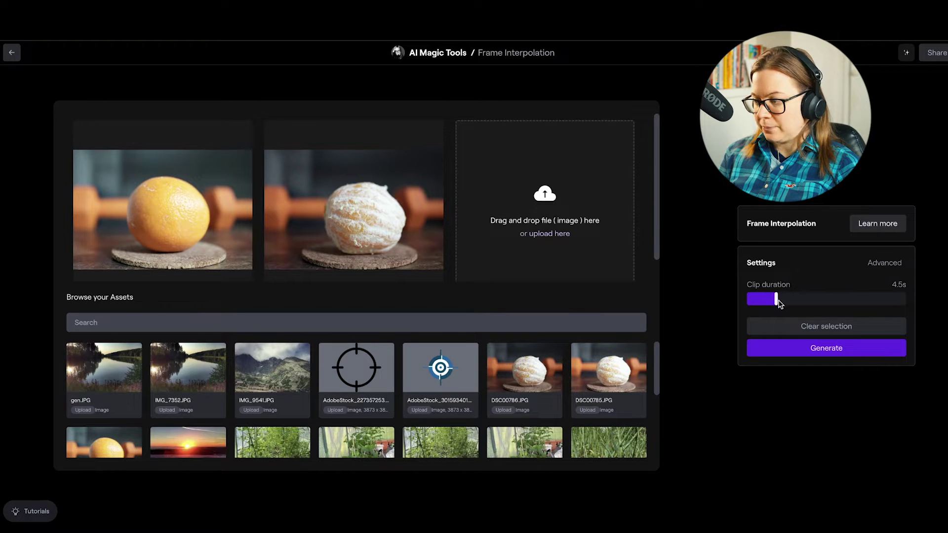
{"action": "left_click", "coordinate": [794, 352]}
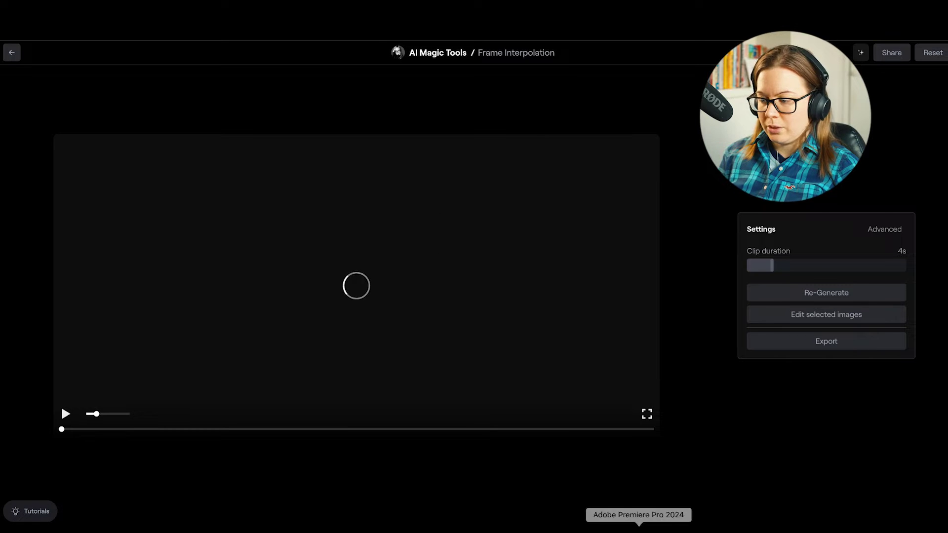
Import orange1.JPG and orange2.JPG from the frame interpolation folder into the Premiere project.
{"action": "left_click", "coordinate": [638, 529]}
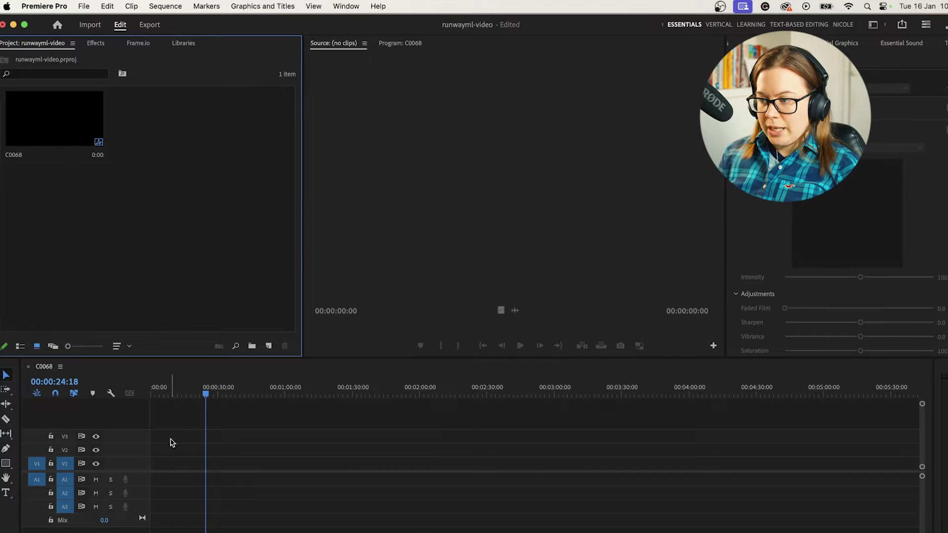
{"action": "left_click", "coordinate": [232, 451]}
{"action": "key", "text": "super+Tab"}
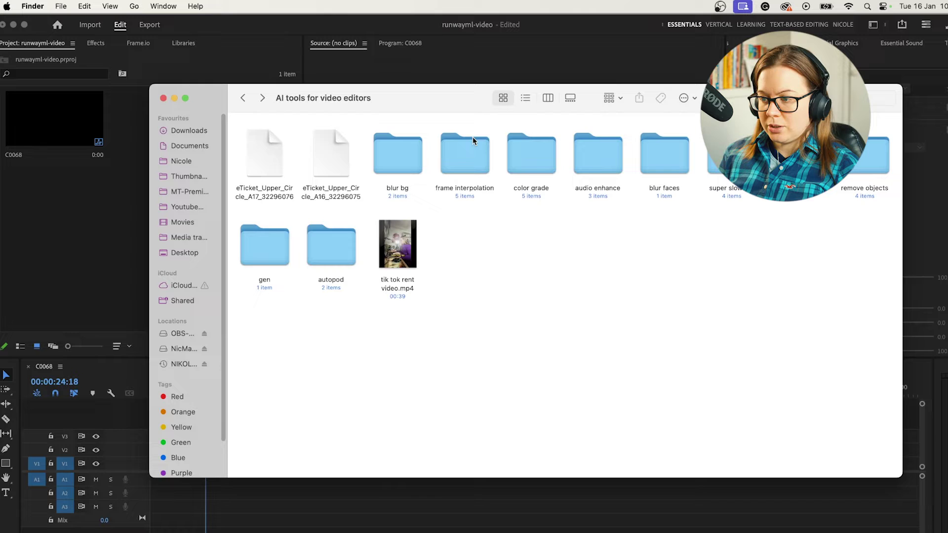
{"action": "double_click", "coordinate": [473, 137]}
{"action": "left_click_drag", "start_coordinate": [453, 106], "coordinate": [520, 131]}
{"action": "left_click_drag", "start_coordinate": [456, 266], "coordinate": [143, 207]}
Place orange1 and orange2 back to back at the start of V1 and scrub through them.
{"action": "left_click", "coordinate": [141, 216]}
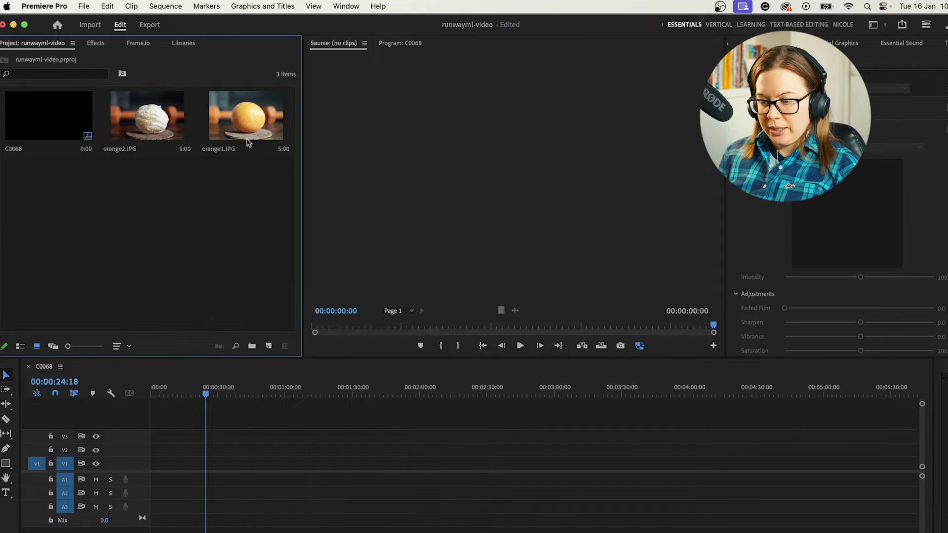
{"action": "left_click_drag", "start_coordinate": [247, 144], "coordinate": [163, 464]}
{"action": "left_click_drag", "start_coordinate": [136, 123], "coordinate": [172, 463]}
{"action": "left_click", "coordinate": [159, 386]}
{"action": "key", "text": "="}
{"action": "key", "text": "="}
{"action": "key", "text": "="}
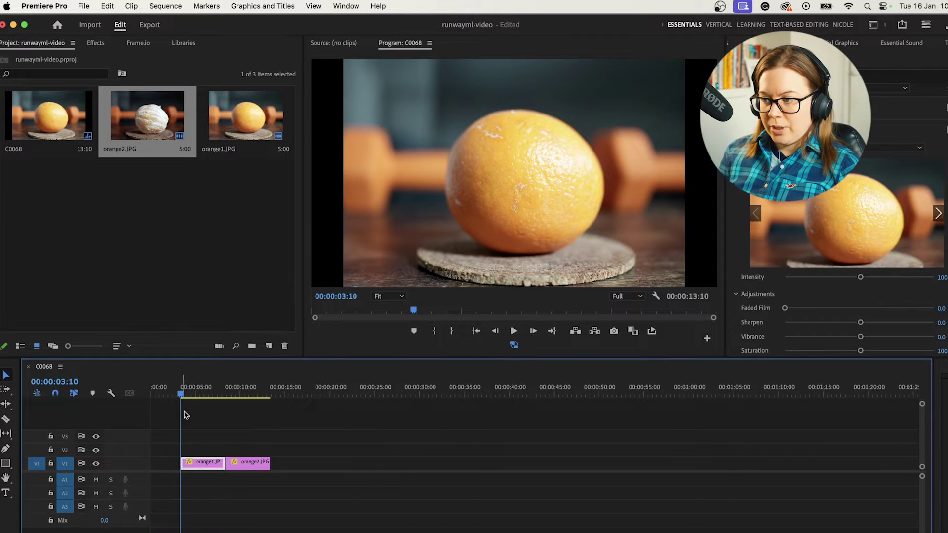
{"action": "left_click_drag", "start_coordinate": [251, 387], "coordinate": [316, 414]}
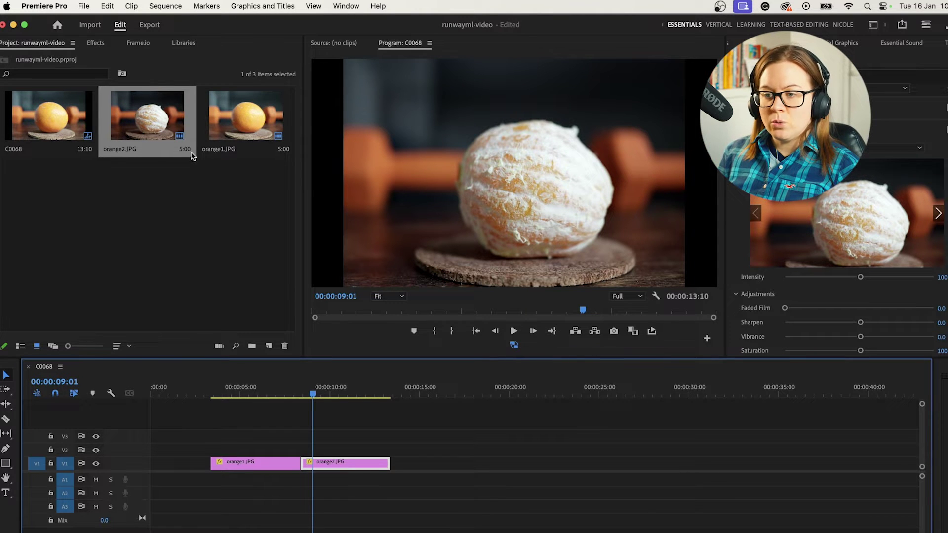
Apply the Morph Cut transition, found by searching 'morph', at the join between the orange clips.
{"action": "left_click", "coordinate": [96, 44]}
{"action": "left_click", "coordinate": [61, 59]}
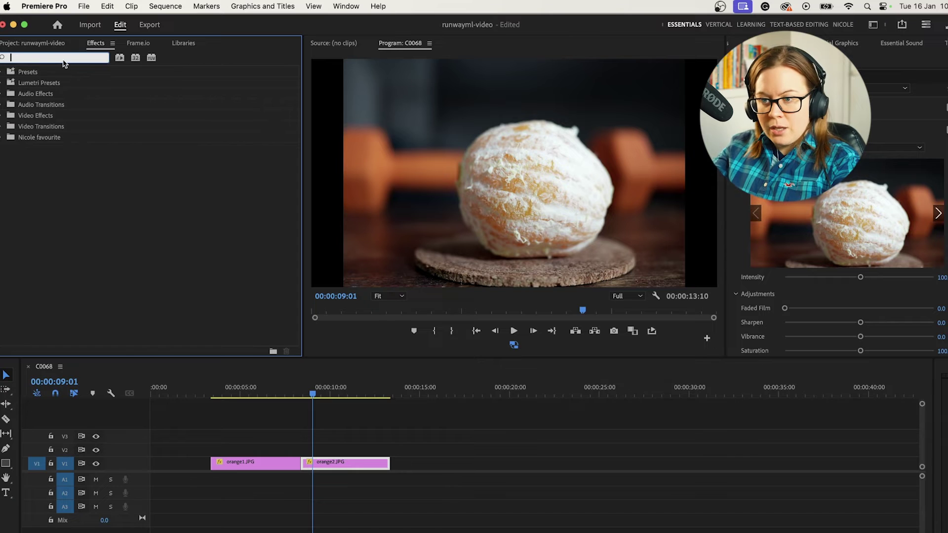
{"action": "type", "text": "morph"}
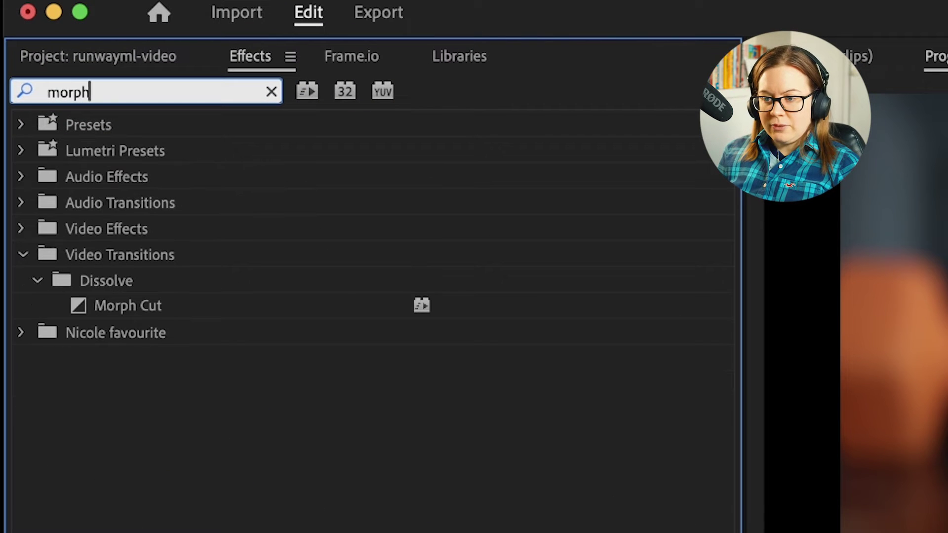
{"action": "left_click", "coordinate": [105, 314]}
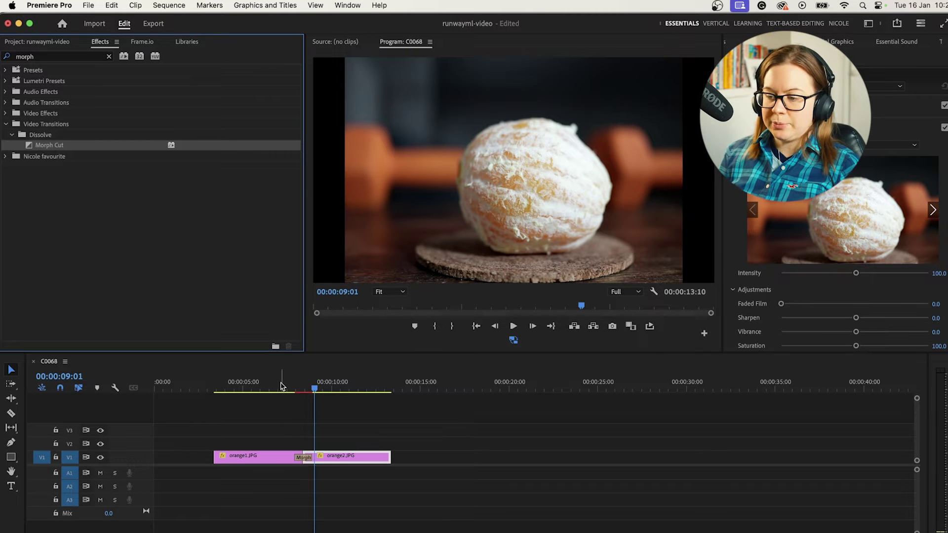
{"action": "left_click", "coordinate": [288, 408]}
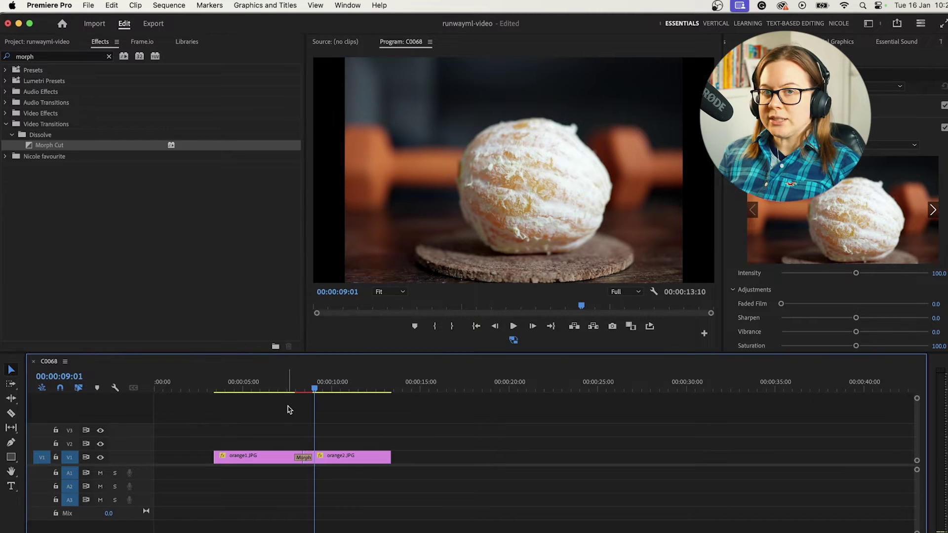
Play and scrub through the Morph Cut to preview the orange transformation.
{"action": "left_click", "coordinate": [286, 390]}
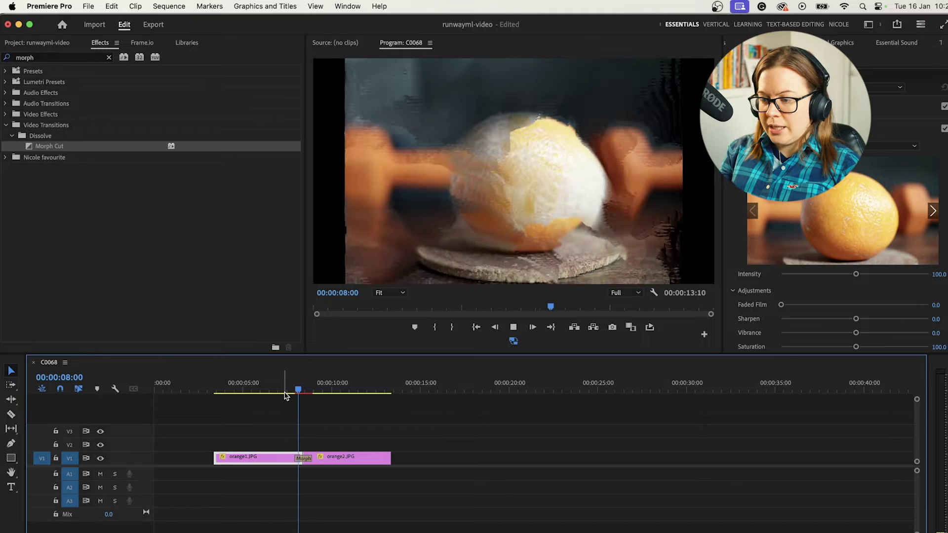
{"action": "key", "text": "space"}
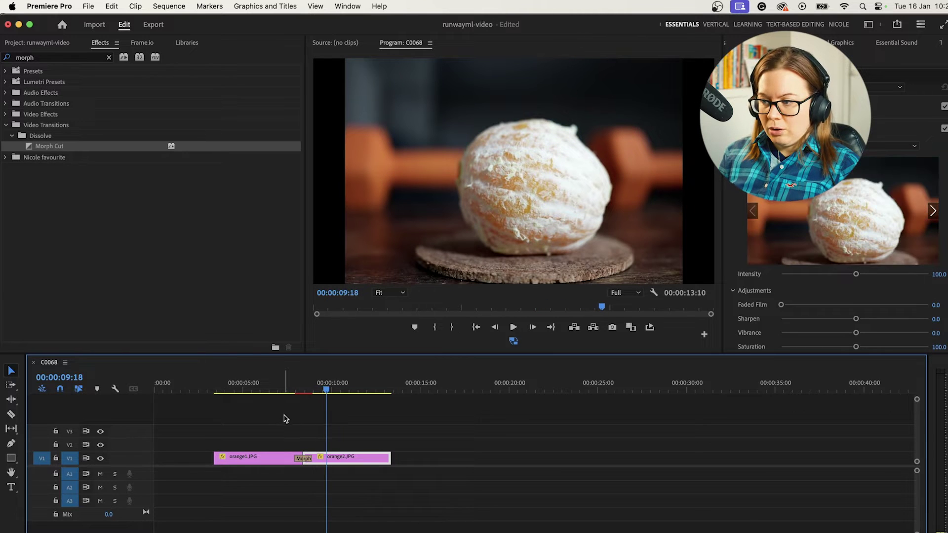
{"action": "left_click_drag", "start_coordinate": [290, 392], "coordinate": [303, 394]}
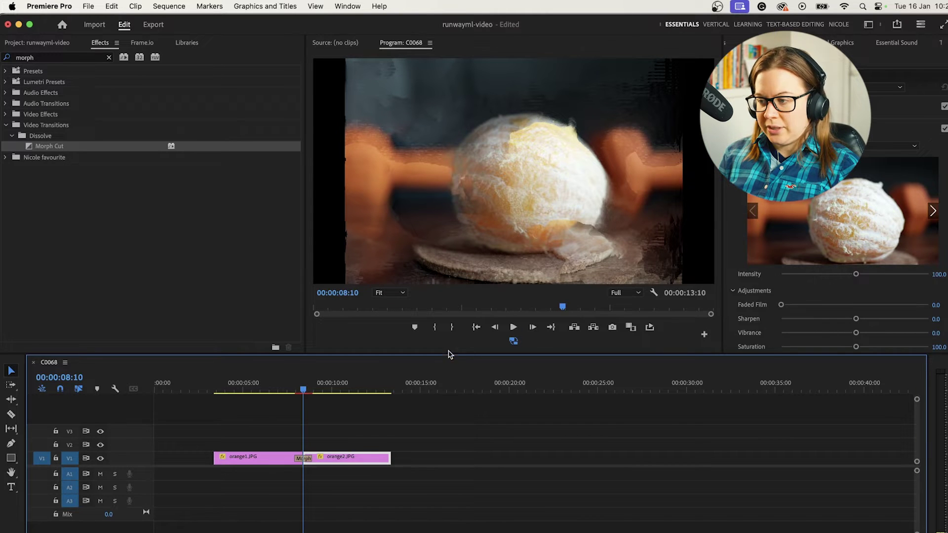
{"action": "key", "text": "space"}
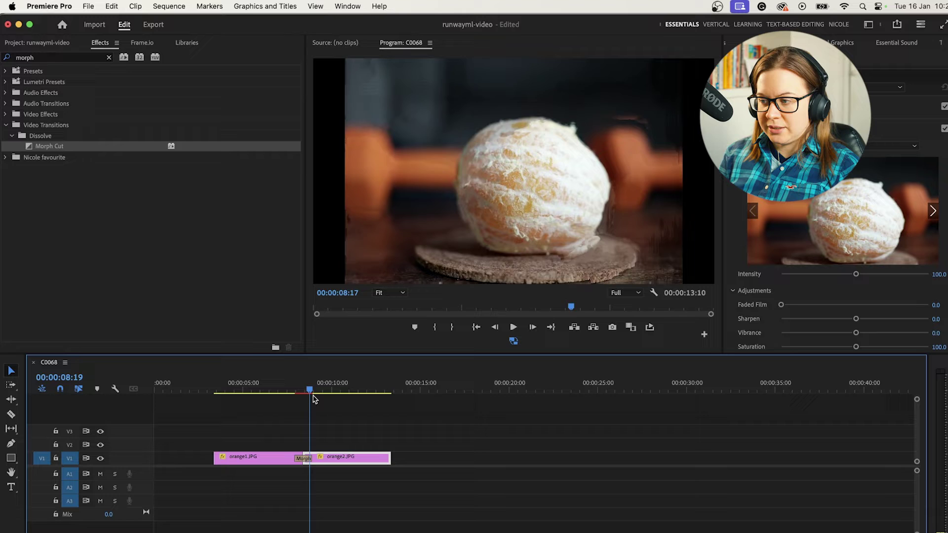
{"action": "key", "text": "space"}
{"action": "left_click_drag", "start_coordinate": [303, 400], "coordinate": [323, 410]}
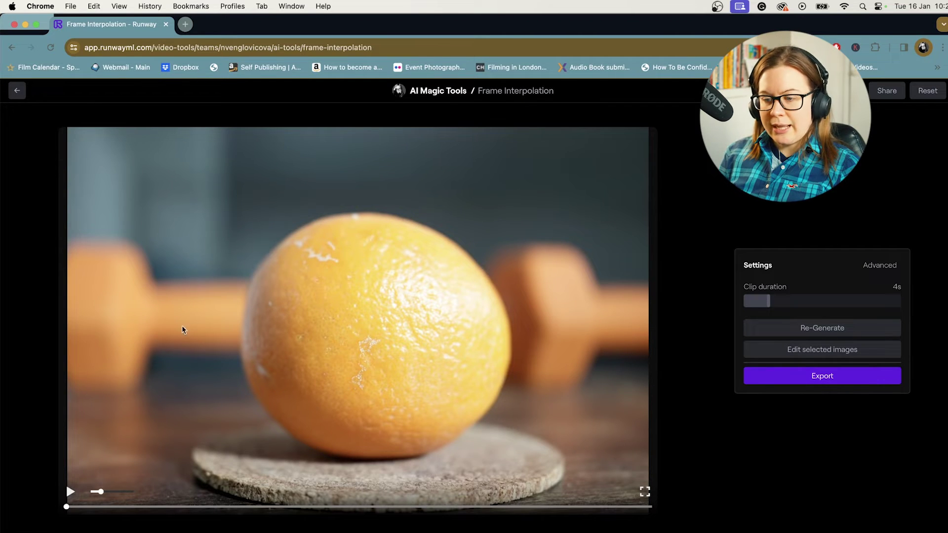
Play the finished Runway interpolation clip, then replay it from the start.
{"action": "left_click", "coordinate": [70, 494]}
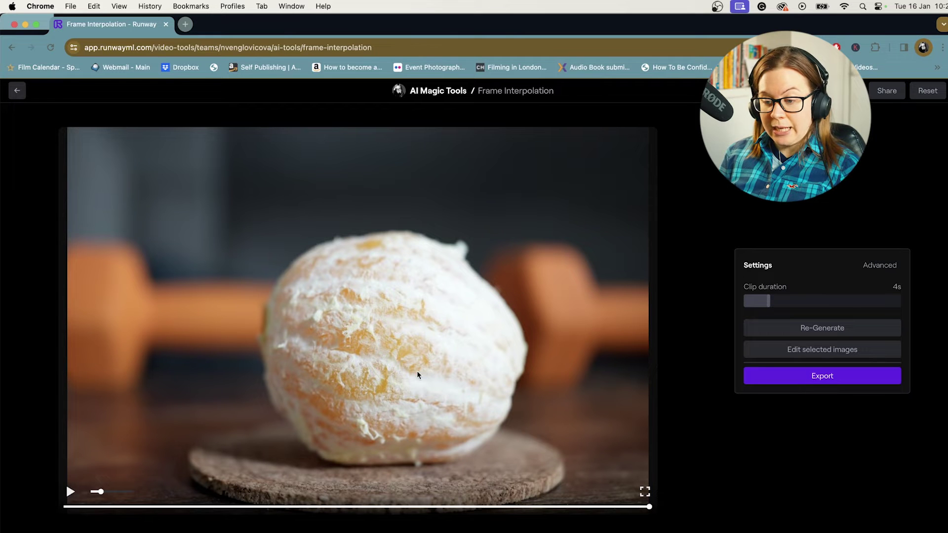
{"action": "left_click", "coordinate": [69, 494]}
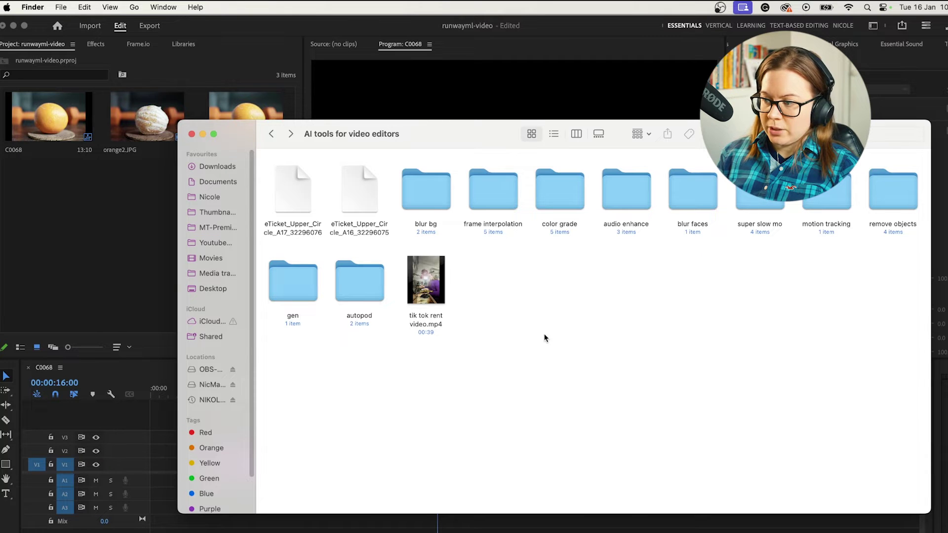
{"action": "double_click", "coordinate": [753, 203]}
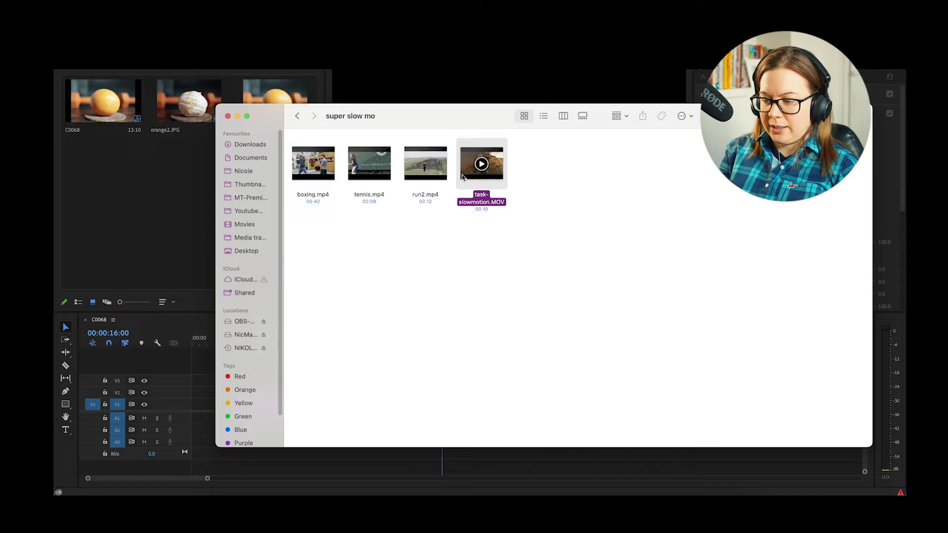
{"action": "key", "text": "space"}
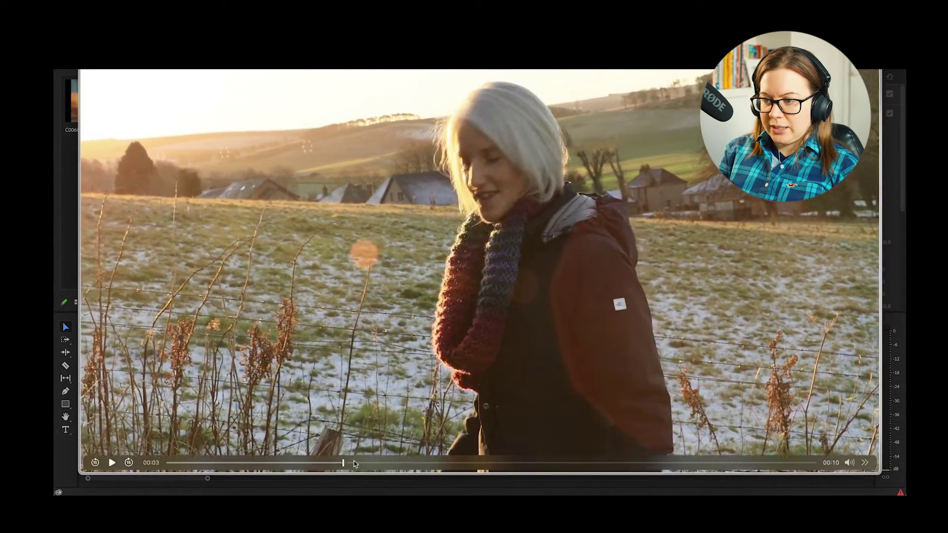
{"action": "left_click", "coordinate": [384, 463]}
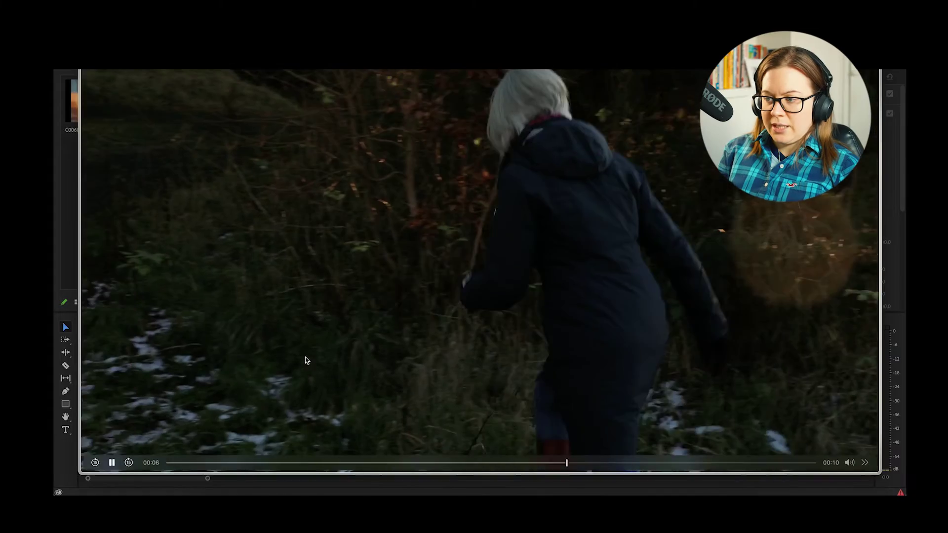
{"action": "key", "text": "space"}
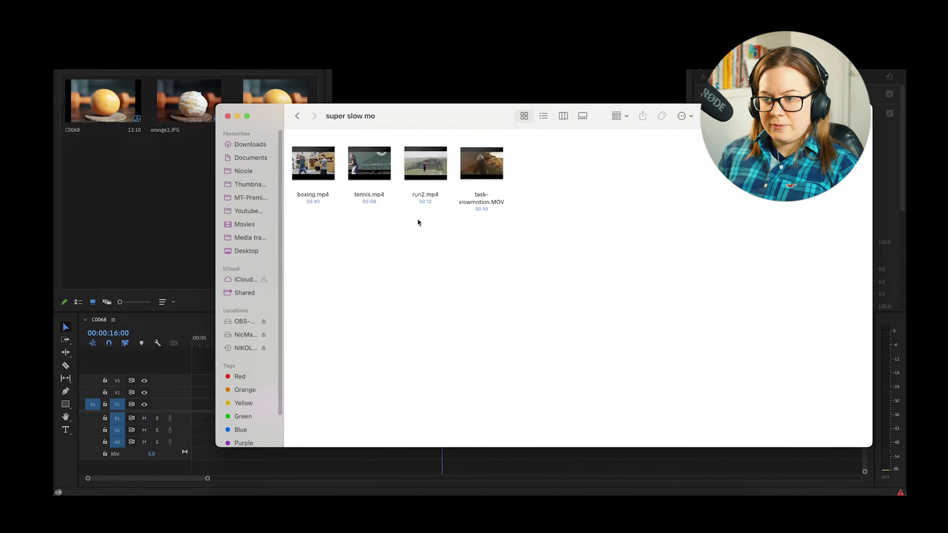
{"action": "left_click_drag", "start_coordinate": [298, 173], "coordinate": [131, 211]}
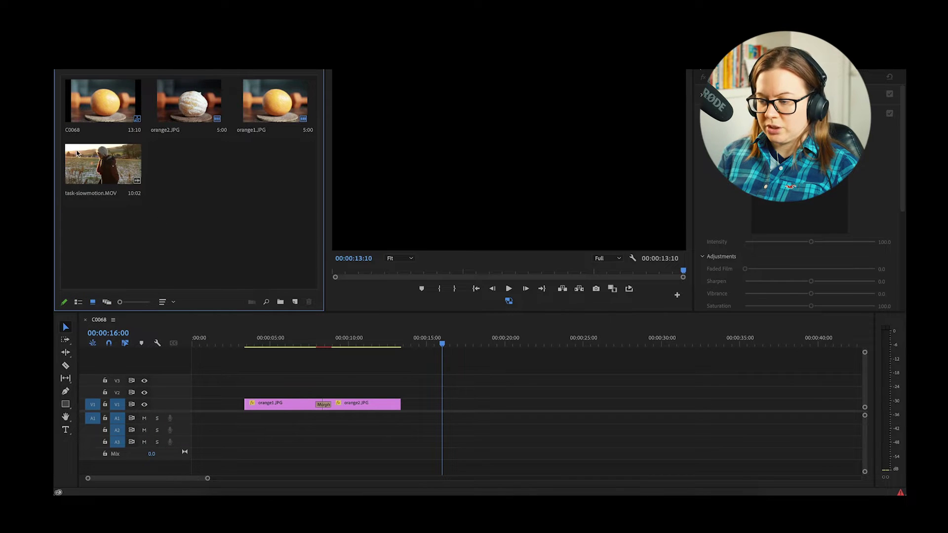
{"action": "left_click_drag", "start_coordinate": [106, 191], "coordinate": [445, 404]}
{"action": "key", "text": "space"}
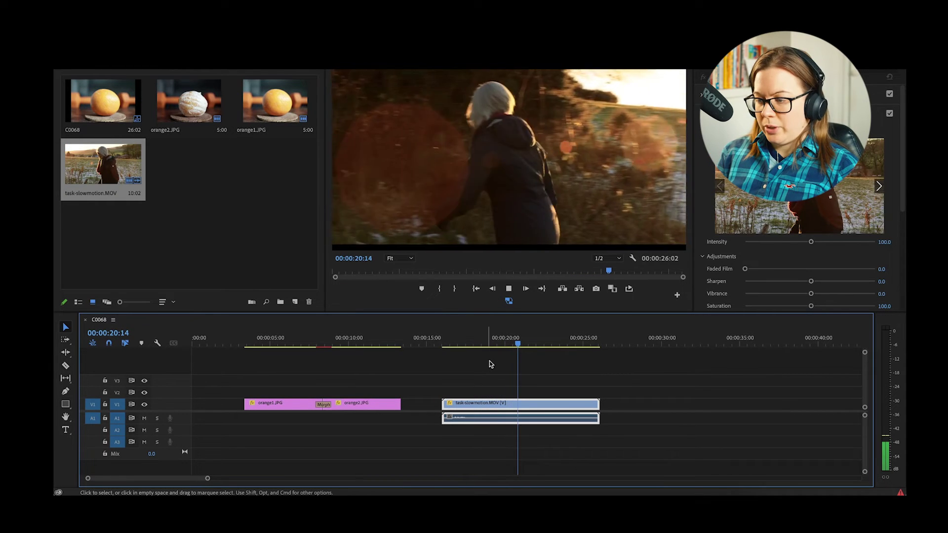
{"action": "key", "text": "space"}
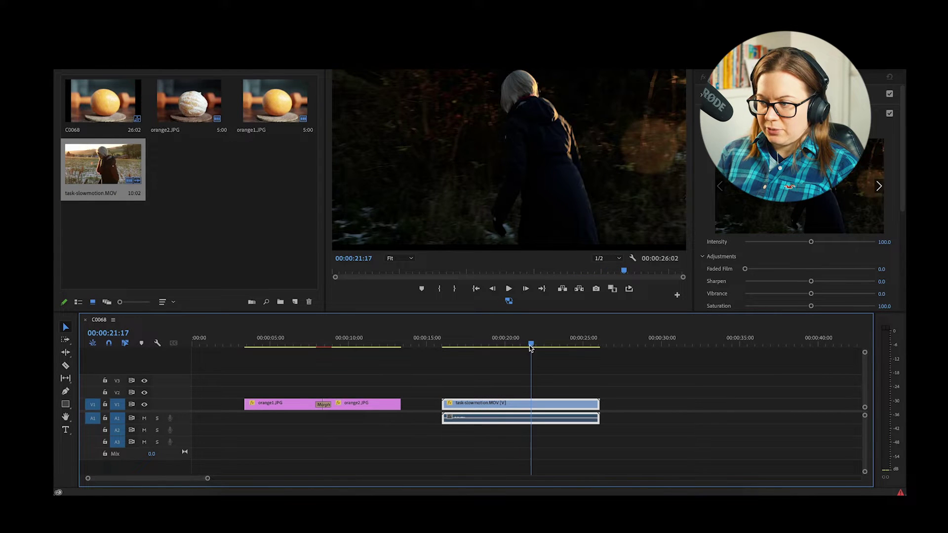
{"action": "left_click_drag", "start_coordinate": [530, 345], "coordinate": [490, 353]}
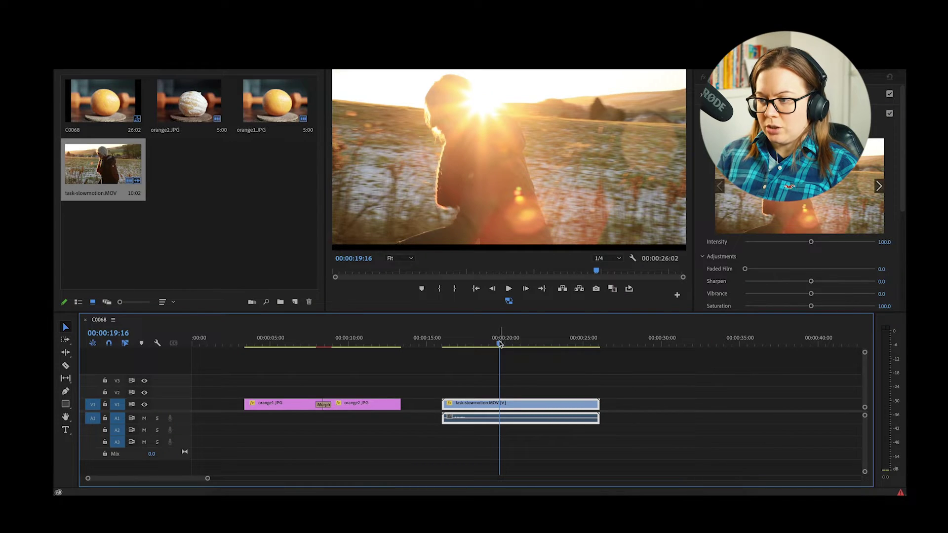
{"action": "left_click_drag", "start_coordinate": [495, 344], "coordinate": [499, 349]}
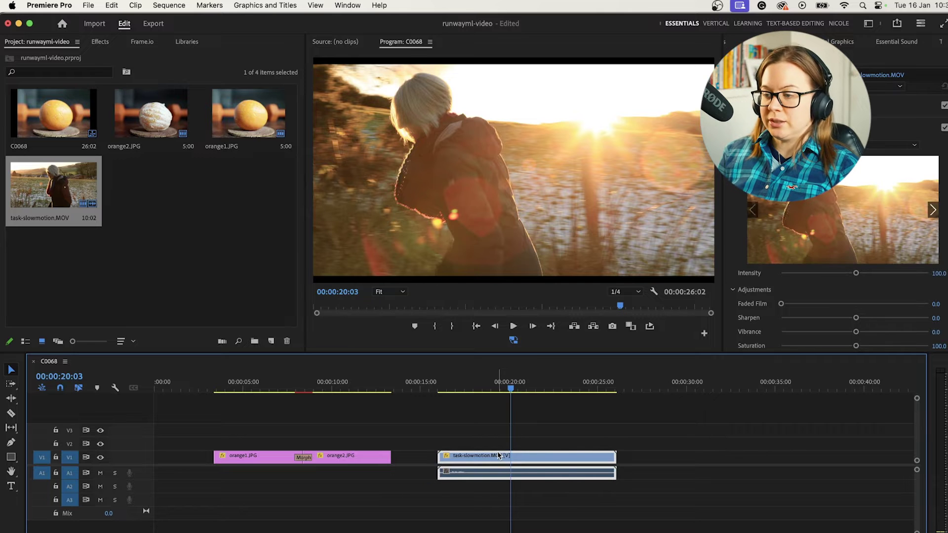
Set task-slowmotion.MOV to 30% speed with Optical Flow time interpolation.
{"action": "key", "text": "super+r"}
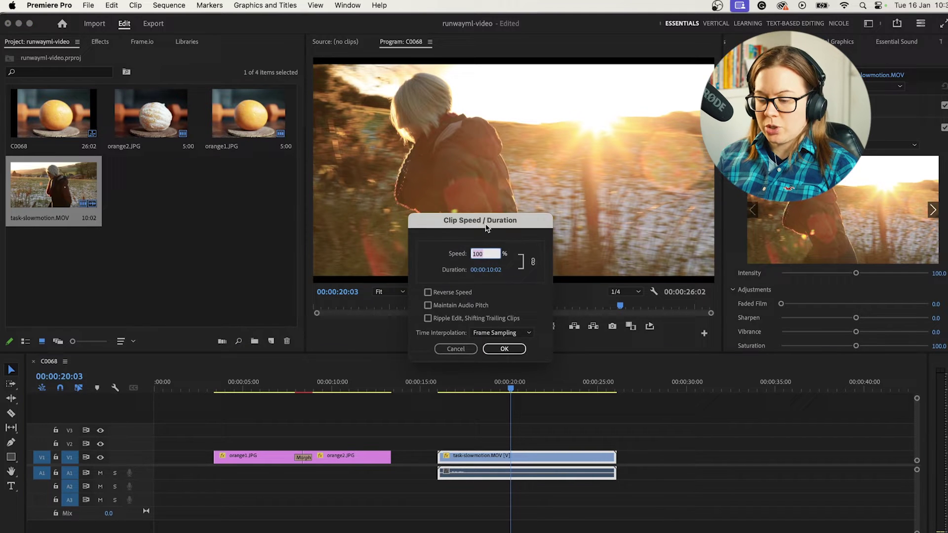
{"action": "left_click_drag", "start_coordinate": [486, 226], "coordinate": [449, 215]}
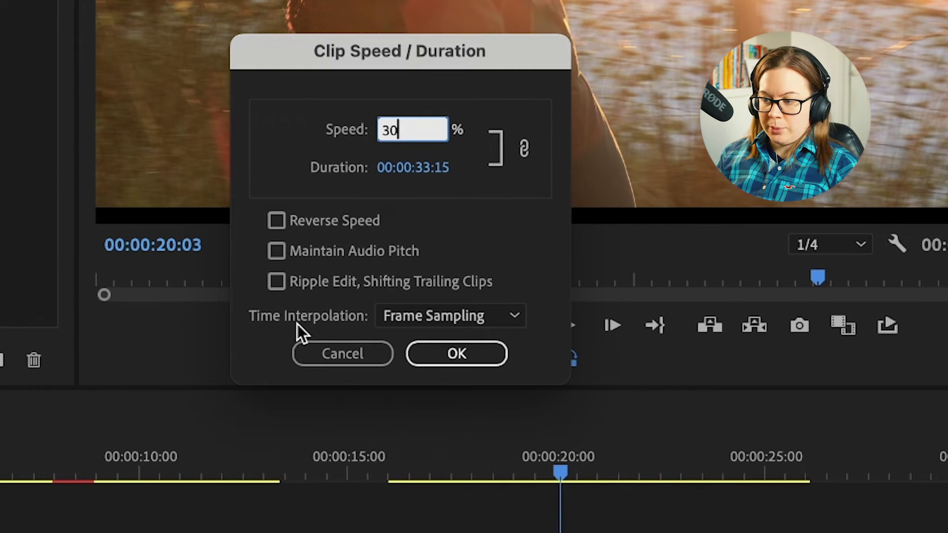
{"action": "left_click", "coordinate": [496, 321]}
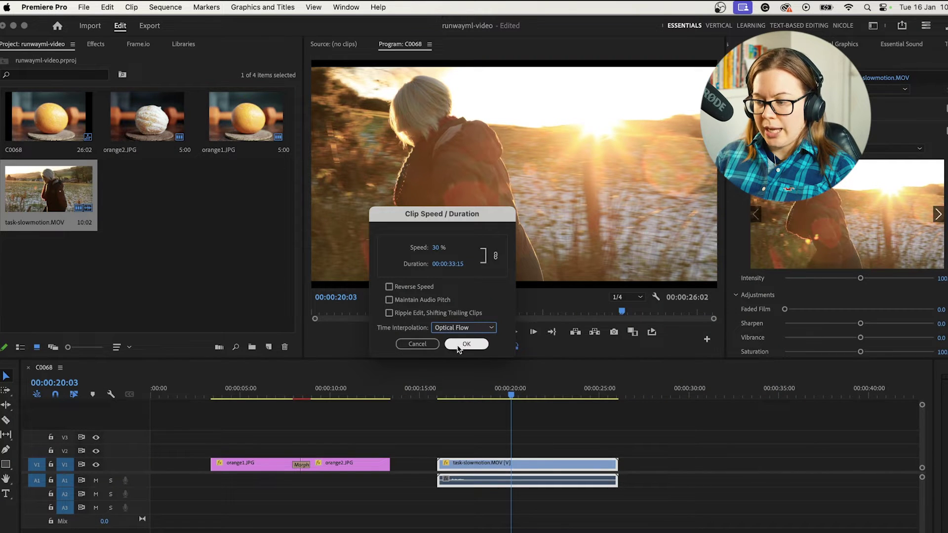
Apply the 30% speed change and zoom the timeline out to show the longer clip.
{"action": "left_click", "coordinate": [466, 344]}
{"action": "key", "text": "minus"}
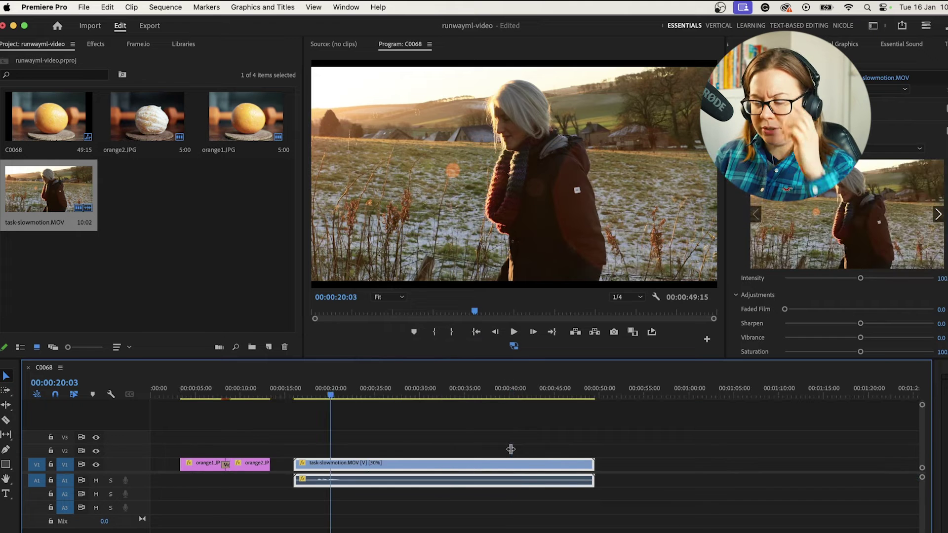
{"action": "key", "text": "minus"}
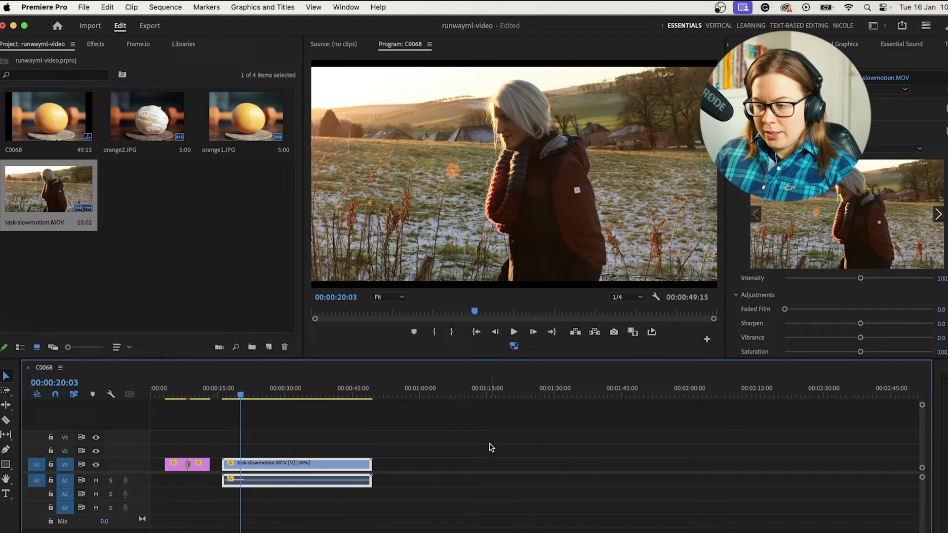
Mark in and out points around the slowed clip and render previews In to Out.
{"action": "key", "text": "x"}
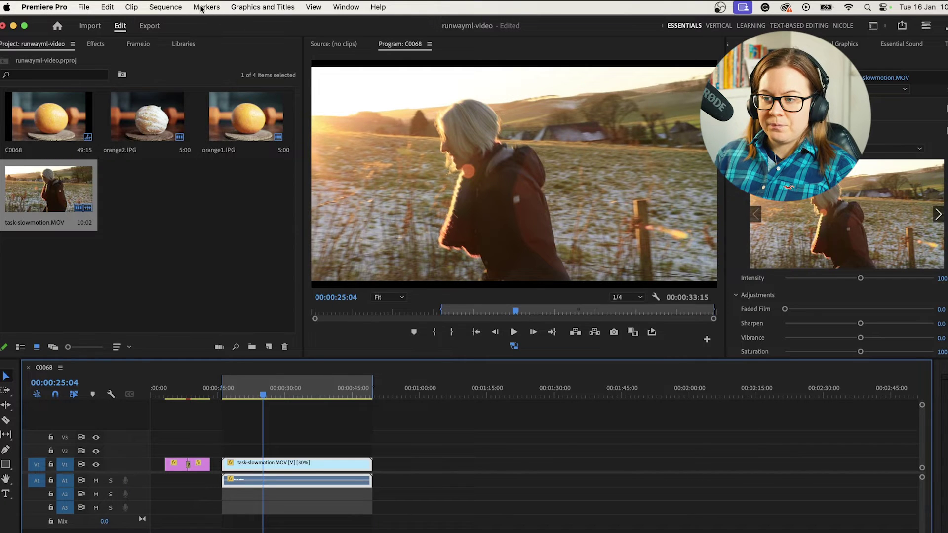
{"action": "left_click", "coordinate": [166, 7]}
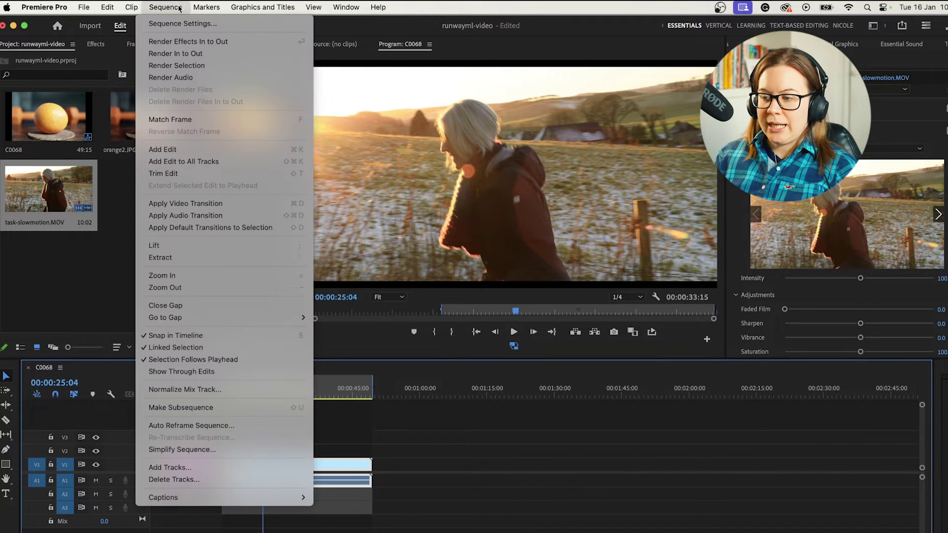
{"action": "left_click", "coordinate": [183, 54]}
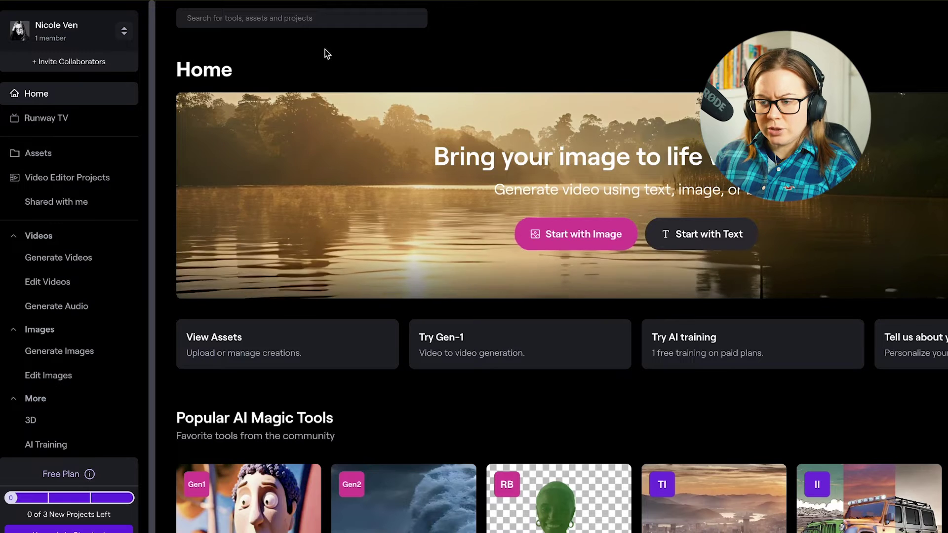
Load run2.mp4 (1) into Runway's Super-Slow Motion and process it at speed 0.3.
{"action": "left_click", "coordinate": [50, 282]}
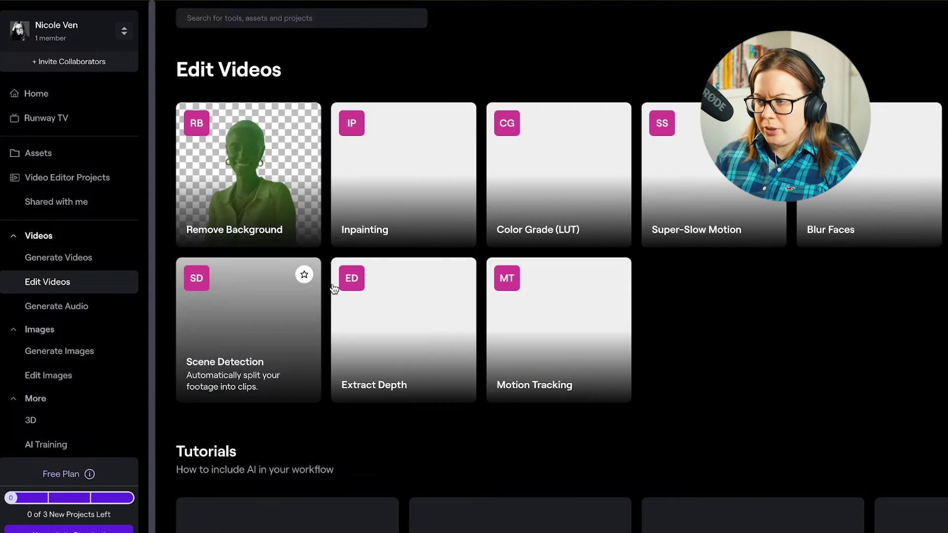
{"action": "left_click", "coordinate": [695, 197]}
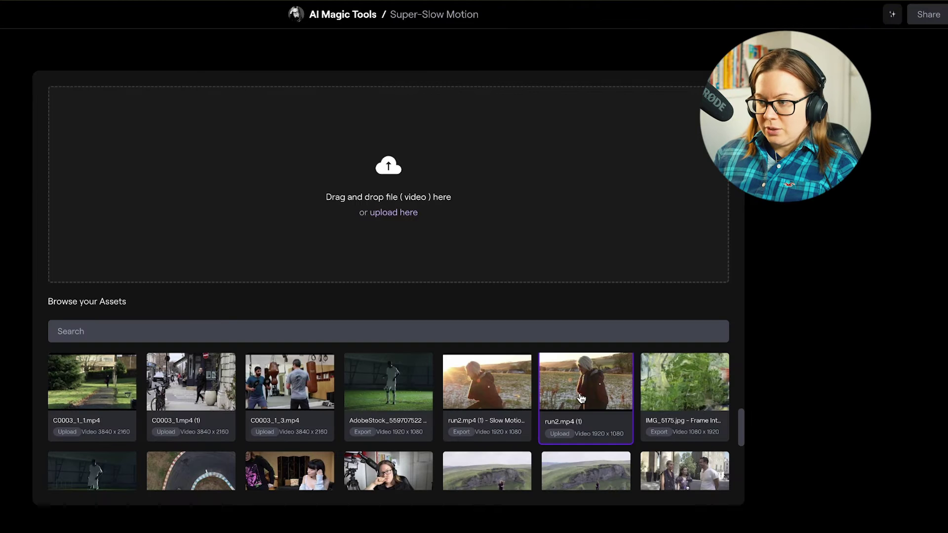
{"action": "left_click_drag", "start_coordinate": [436, 260], "coordinate": [341, 160]}
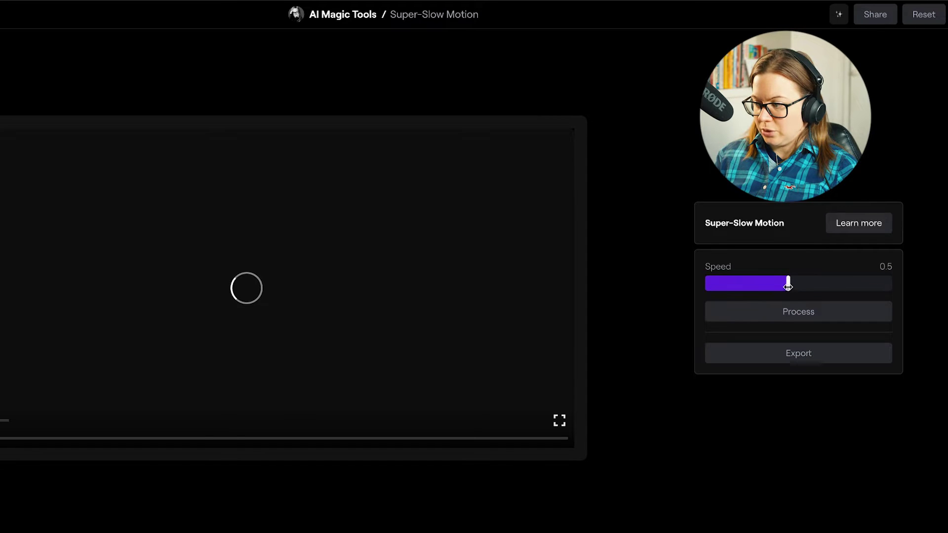
{"action": "left_click_drag", "start_coordinate": [788, 286], "coordinate": [754, 287]}
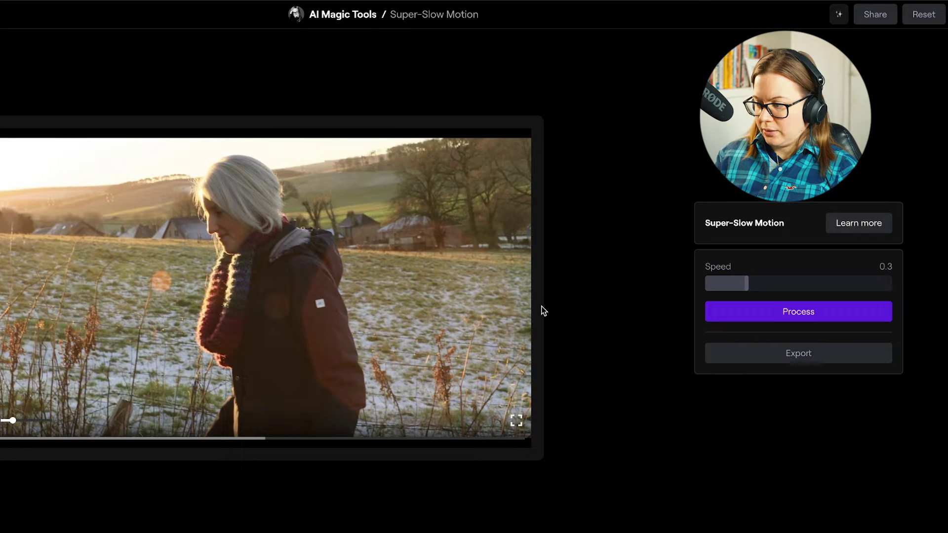
{"action": "left_click", "coordinate": [776, 316]}
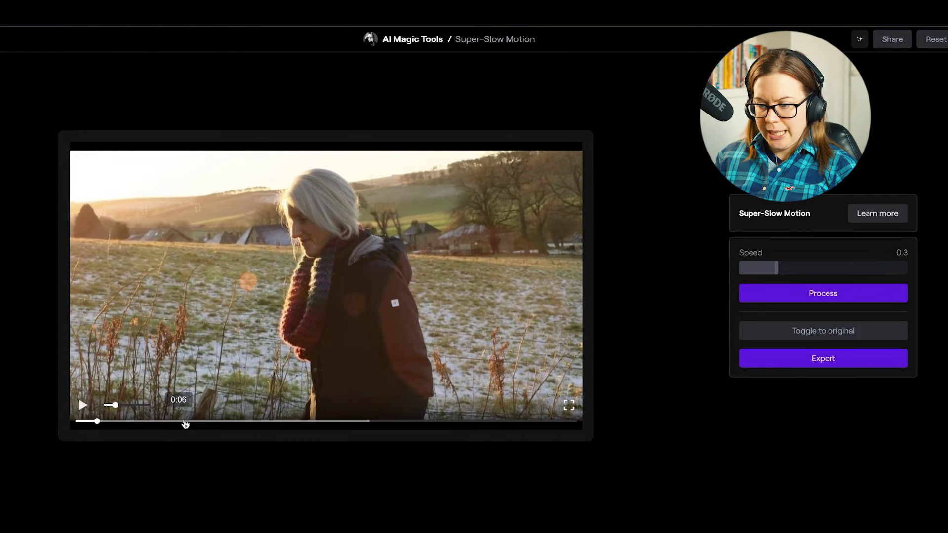
Play, pause and rewind the processed 0.3-speed clip to around 0:05 to review it.
{"action": "left_click", "coordinate": [185, 422]}
{"action": "left_click", "coordinate": [82, 405]}
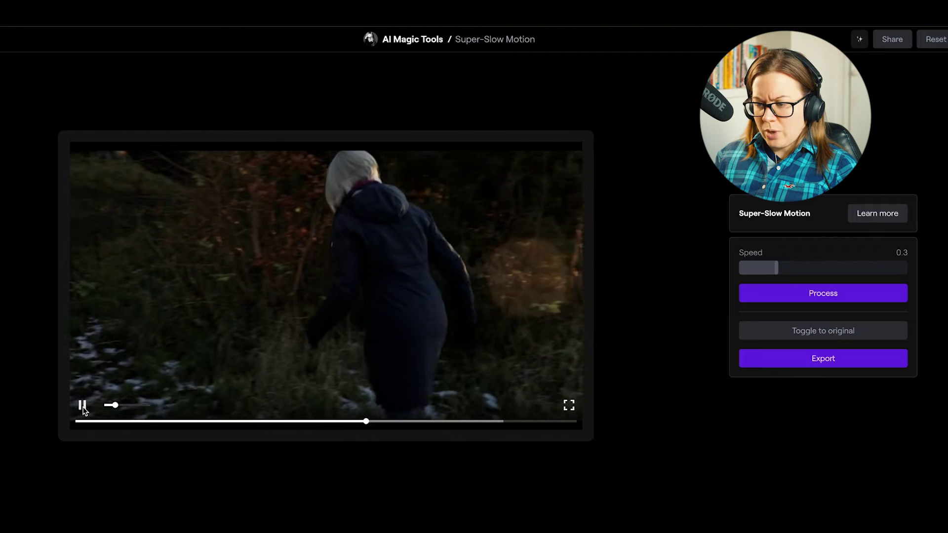
{"action": "left_click", "coordinate": [83, 406]}
{"action": "left_click_drag", "start_coordinate": [316, 423], "coordinate": [173, 427]}
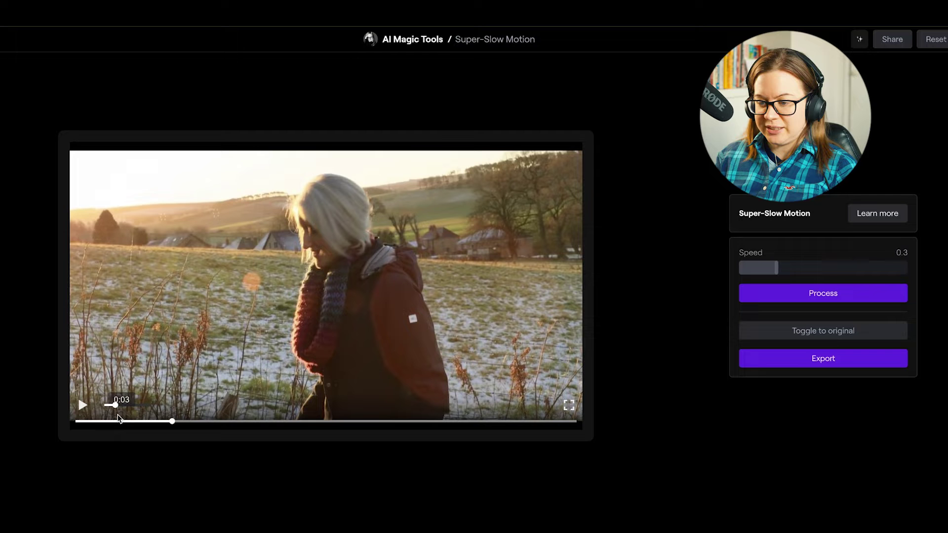
{"action": "left_click", "coordinate": [84, 406]}
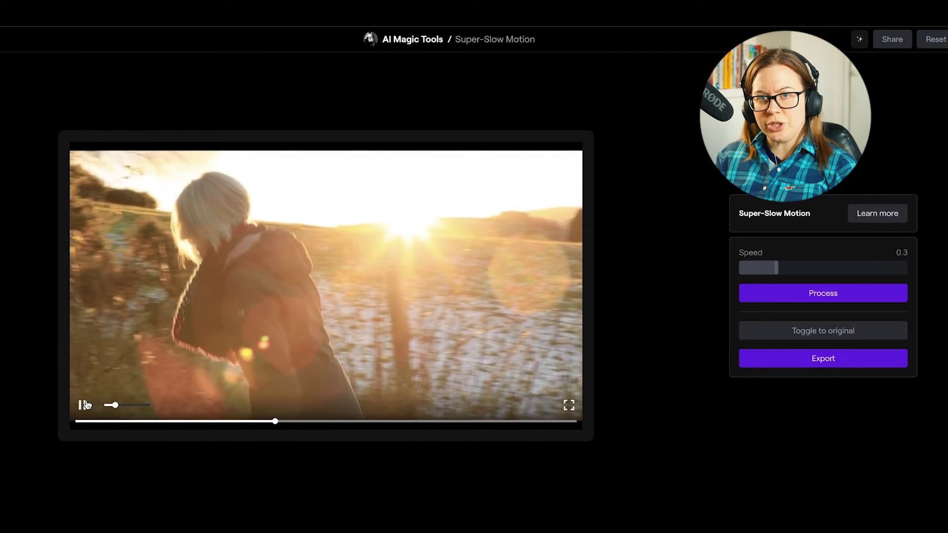
{"action": "left_click", "coordinate": [241, 310]}
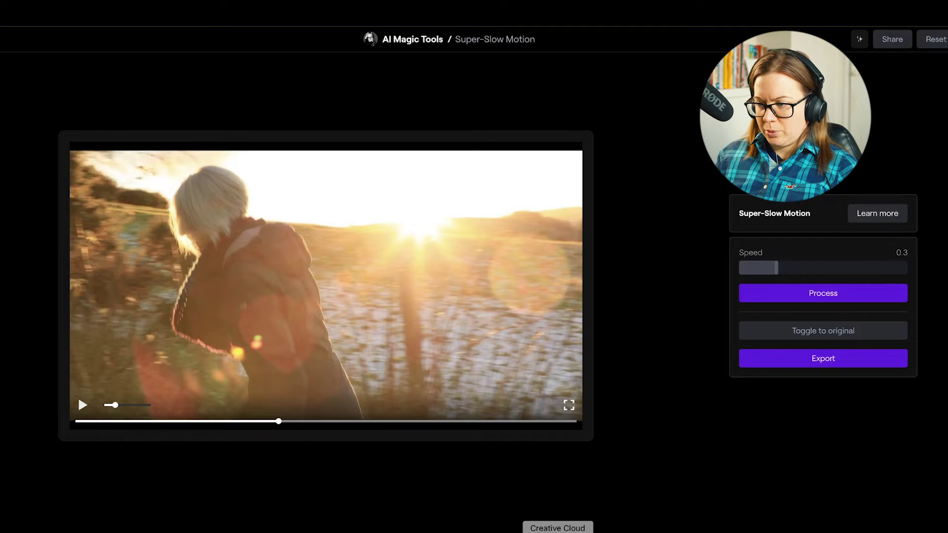
Play the 30% Optical Flow clip in Premiere from 00:00:23:02 and scrub for artifacts.
{"action": "left_click", "coordinate": [625, 532]}
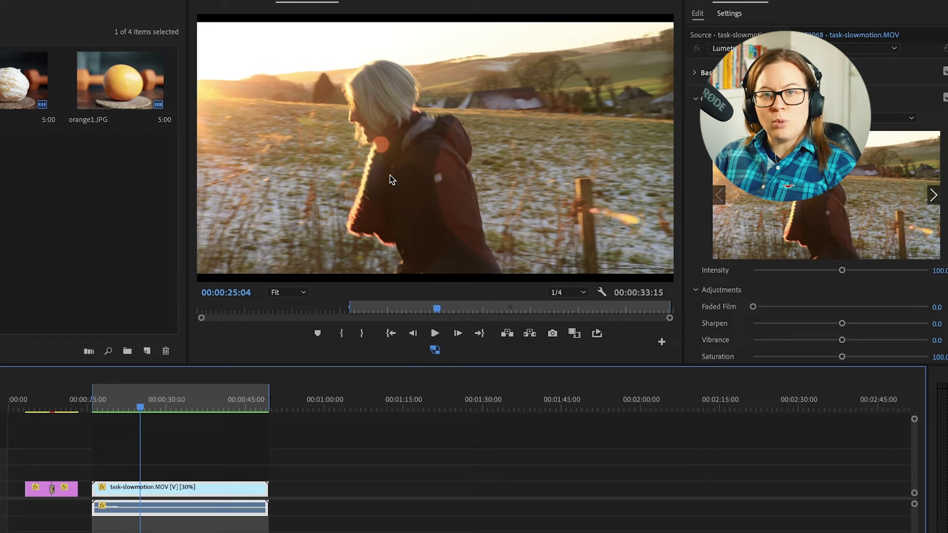
{"action": "left_click", "coordinate": [129, 409]}
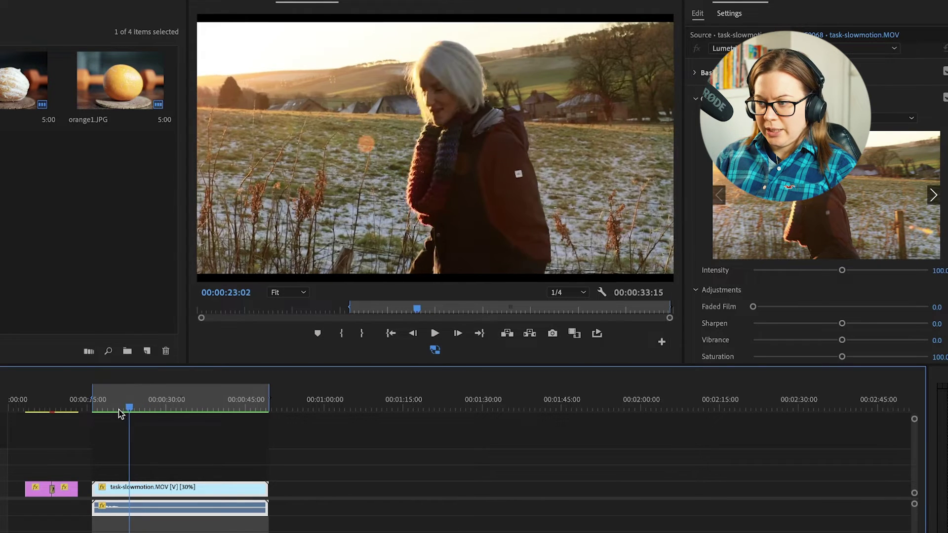
{"action": "left_click_drag", "start_coordinate": [120, 411], "coordinate": [135, 421]}
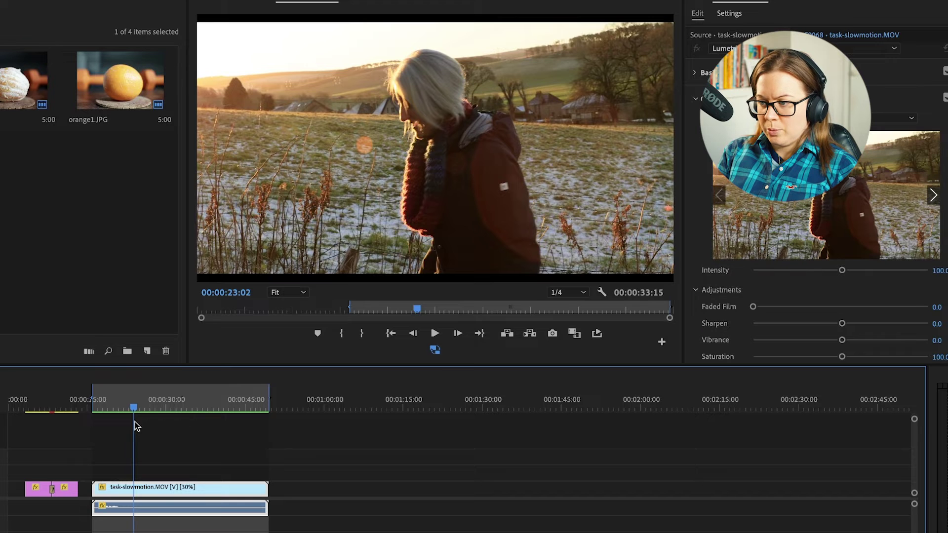
{"action": "key", "text": "space"}
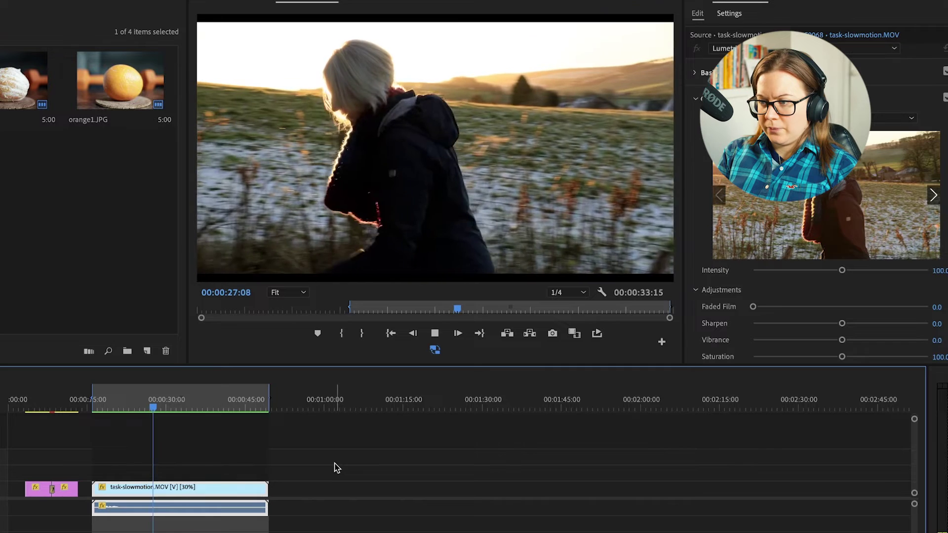
{"action": "key", "text": "space"}
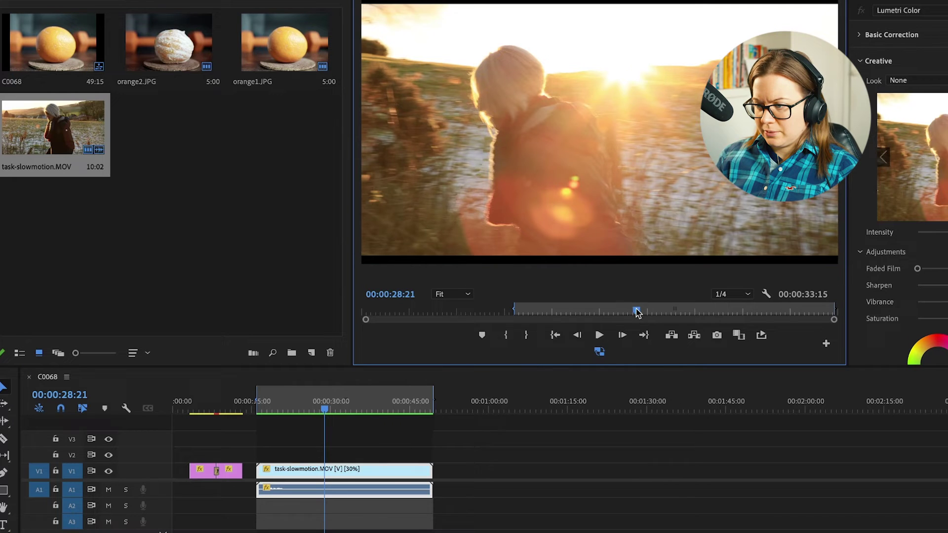
{"action": "left_click_drag", "start_coordinate": [636, 310], "coordinate": [628, 312]}
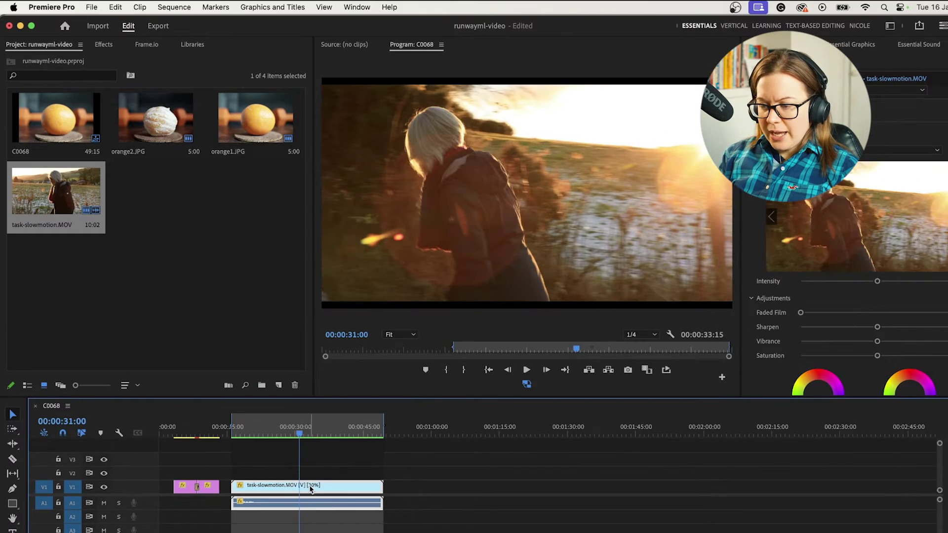
Switch the slowed clip to Frame Sampling interpolation and render its preview.
{"action": "right_click", "coordinate": [344, 470]}
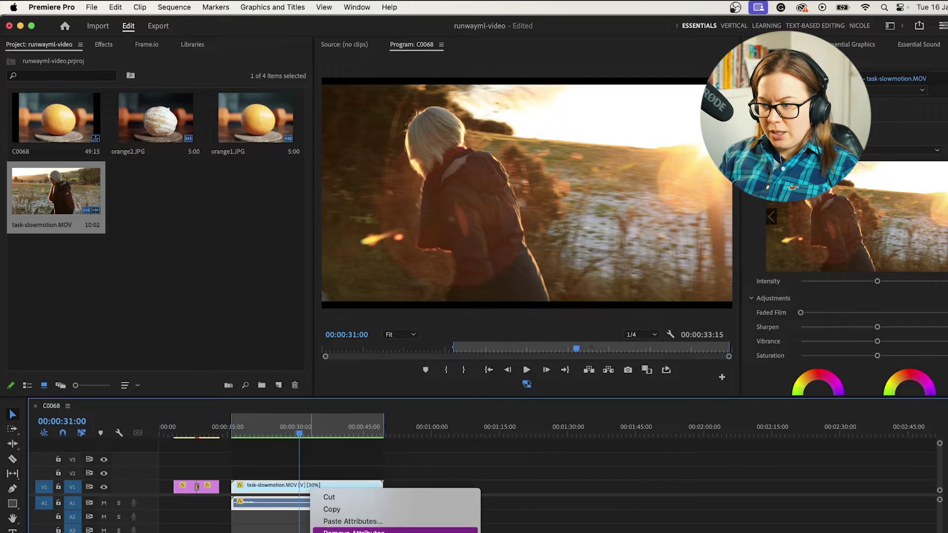
{"action": "key", "text": "super+r"}
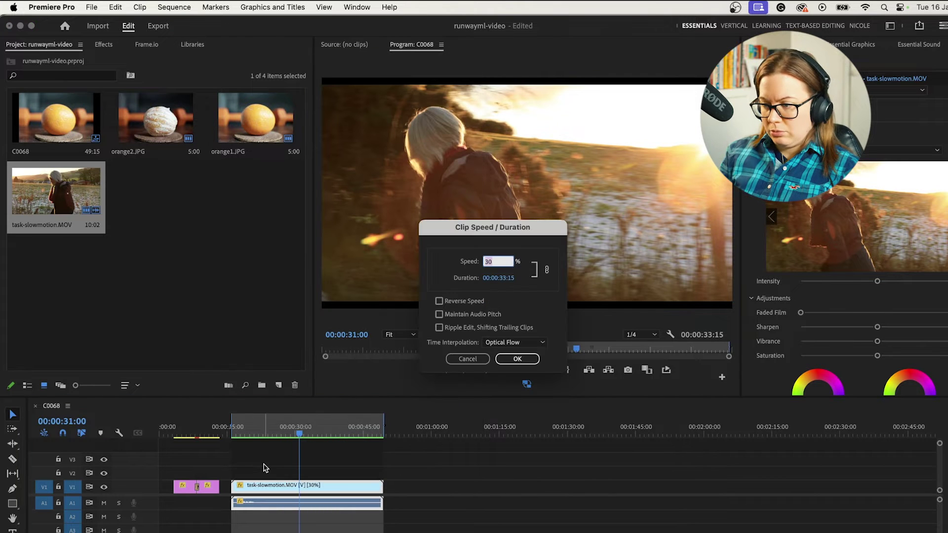
{"action": "left_click", "coordinate": [506, 343]}
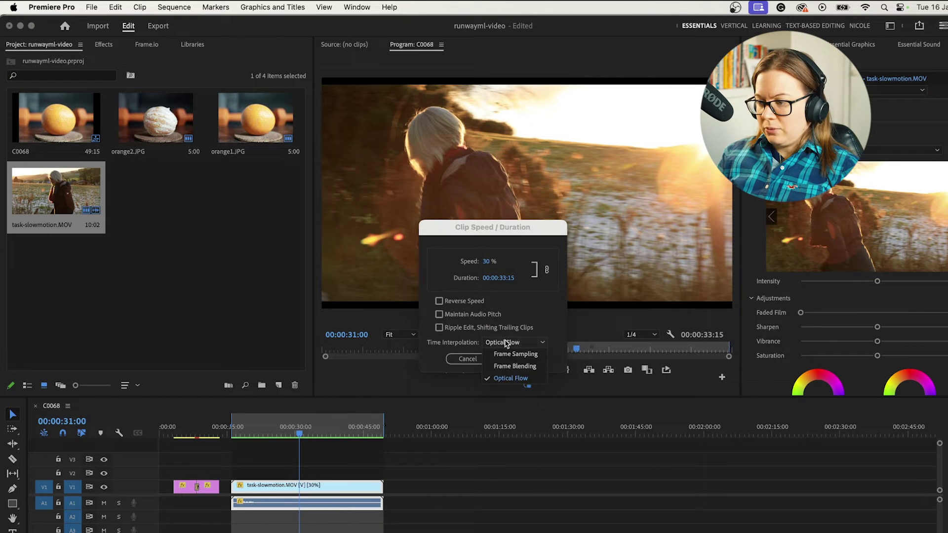
{"action": "left_click", "coordinate": [507, 354]}
{"action": "left_click", "coordinate": [498, 362]}
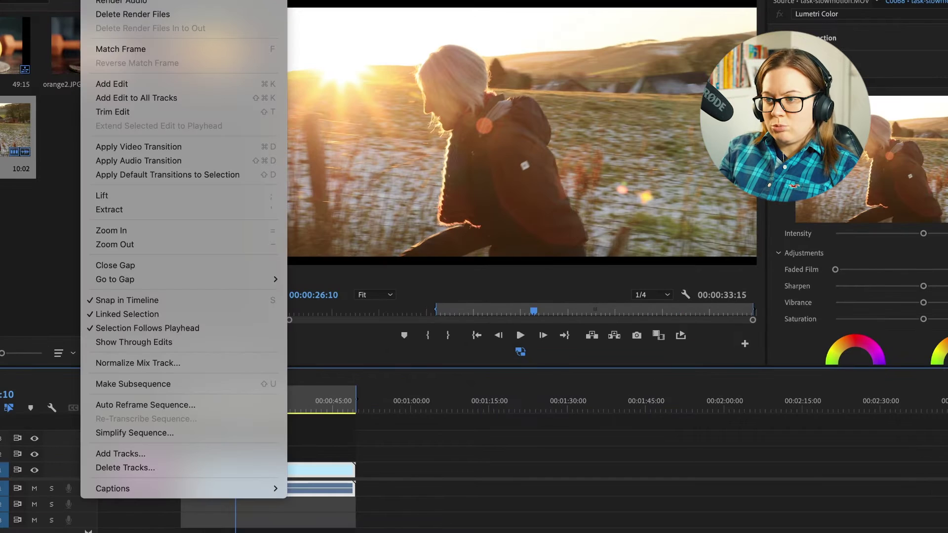
{"action": "left_click", "coordinate": [123, 1]}
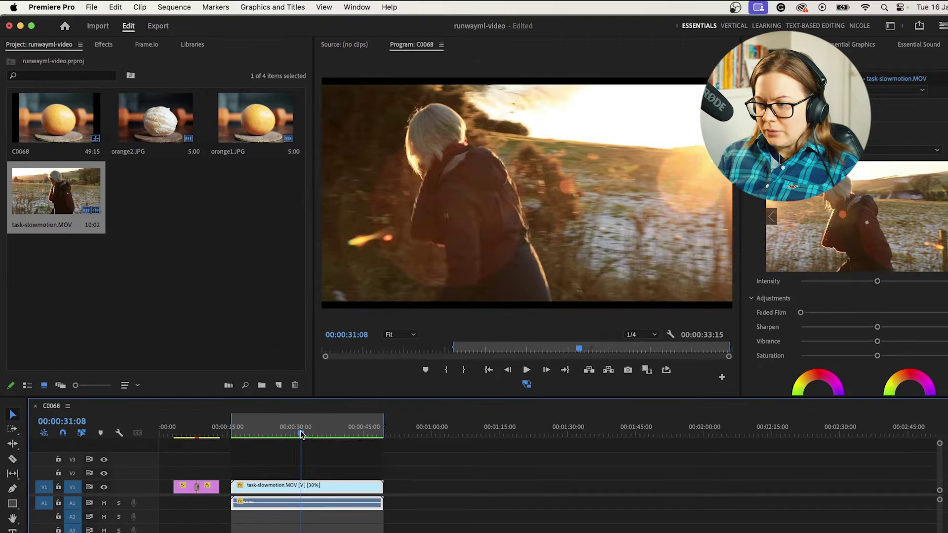
Scrub back and forth through the re-rendered slow-motion section.
{"action": "left_click_drag", "start_coordinate": [259, 410], "coordinate": [232, 409]}
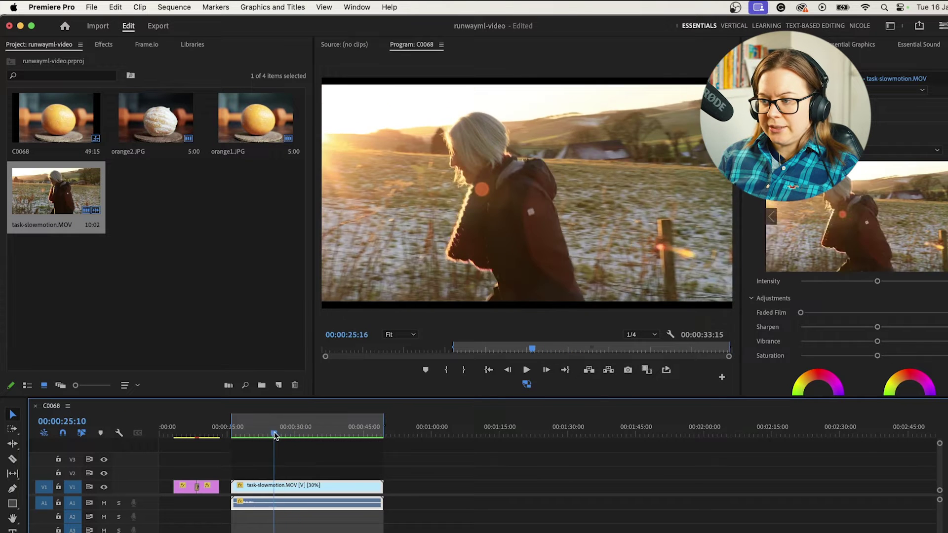
{"action": "left_click_drag", "start_coordinate": [275, 435], "coordinate": [285, 437]}
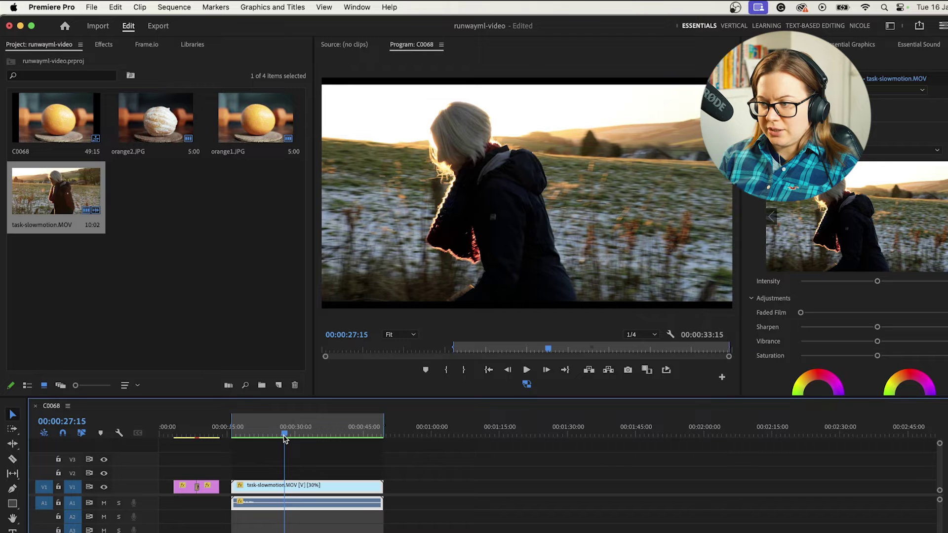
{"action": "left_click_drag", "start_coordinate": [285, 438], "coordinate": [275, 442]}
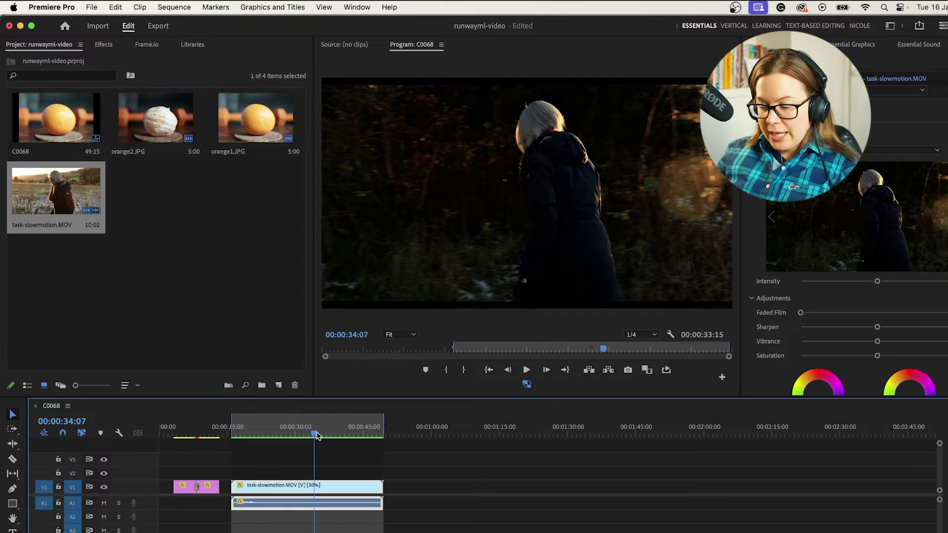
Switch the slow-motion clip's time interpolation to Frame Blending.
{"action": "key", "text": "super+r"}
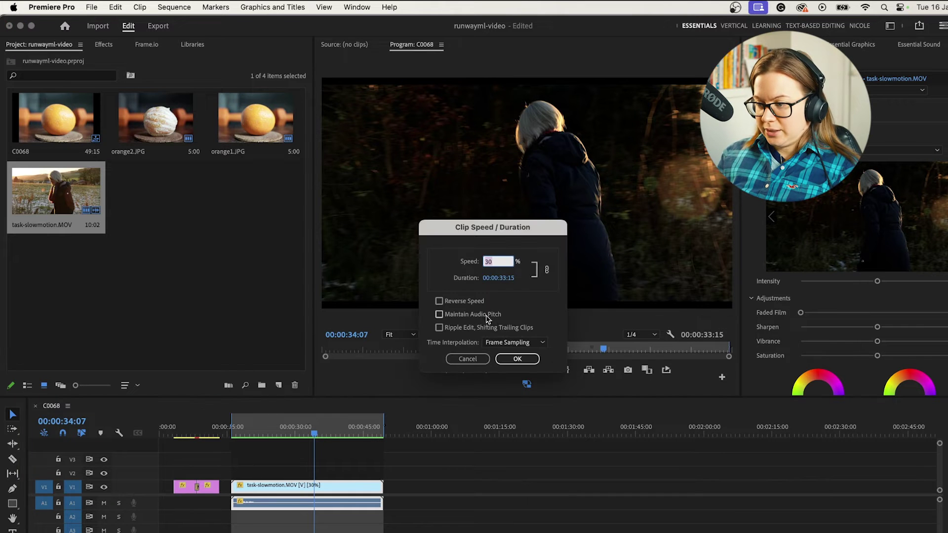
{"action": "left_click", "coordinate": [509, 342]}
{"action": "left_click", "coordinate": [514, 366]}
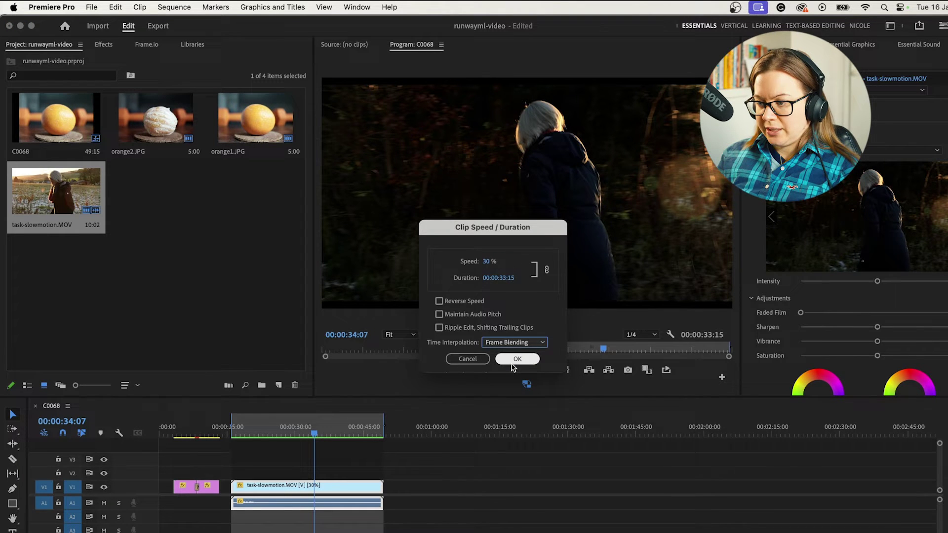
{"action": "left_click", "coordinate": [516, 360]}
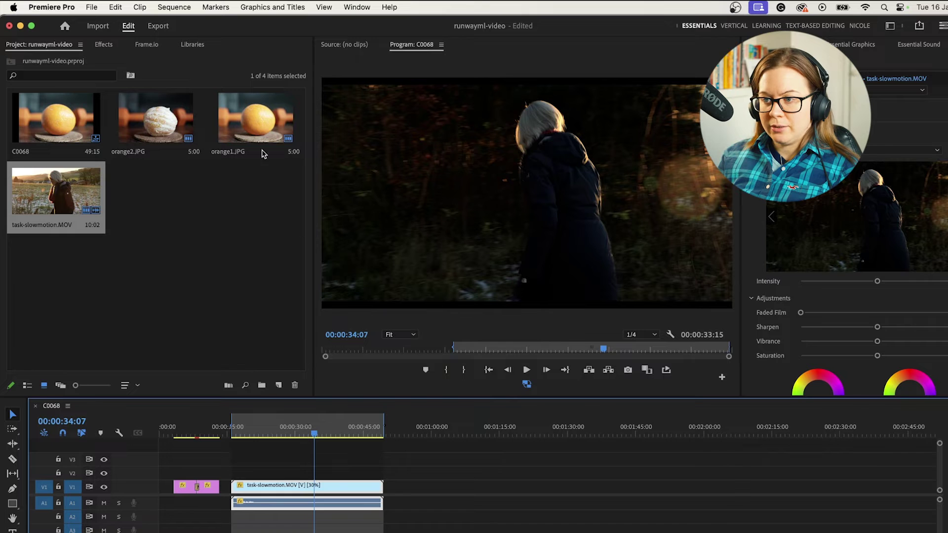
Render the sequence In to Out, then show Runway's Edit Videos tools from Home.
{"action": "left_click", "coordinate": [174, 6]}
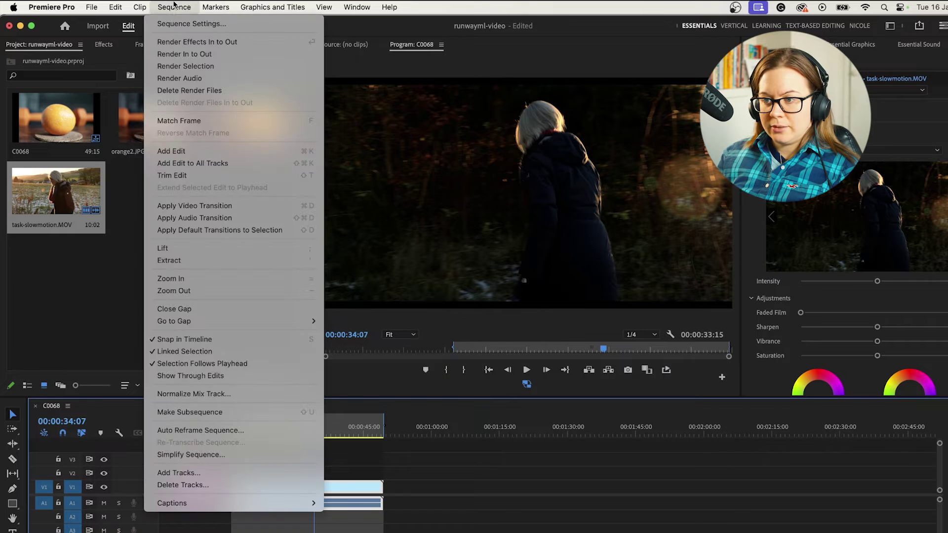
{"action": "left_click", "coordinate": [185, 51]}
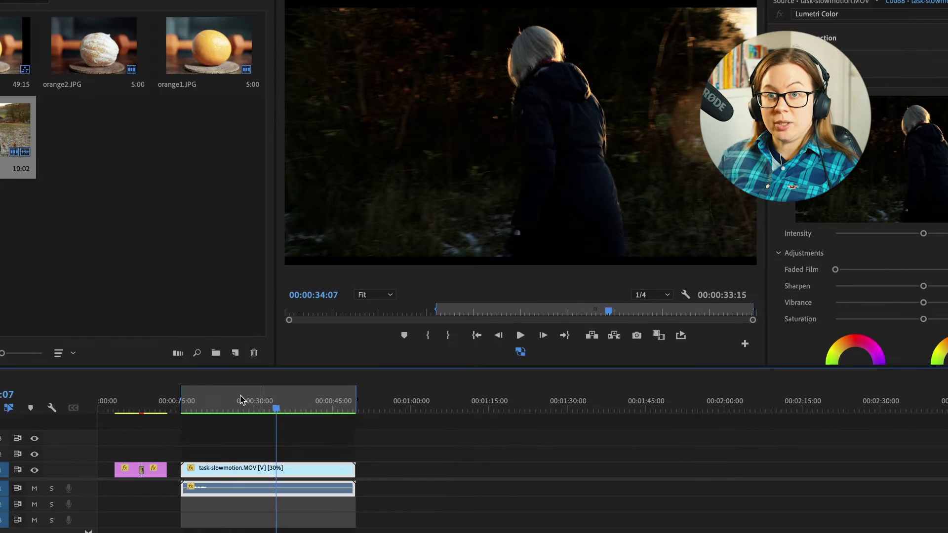
{"action": "left_click", "coordinate": [227, 409]}
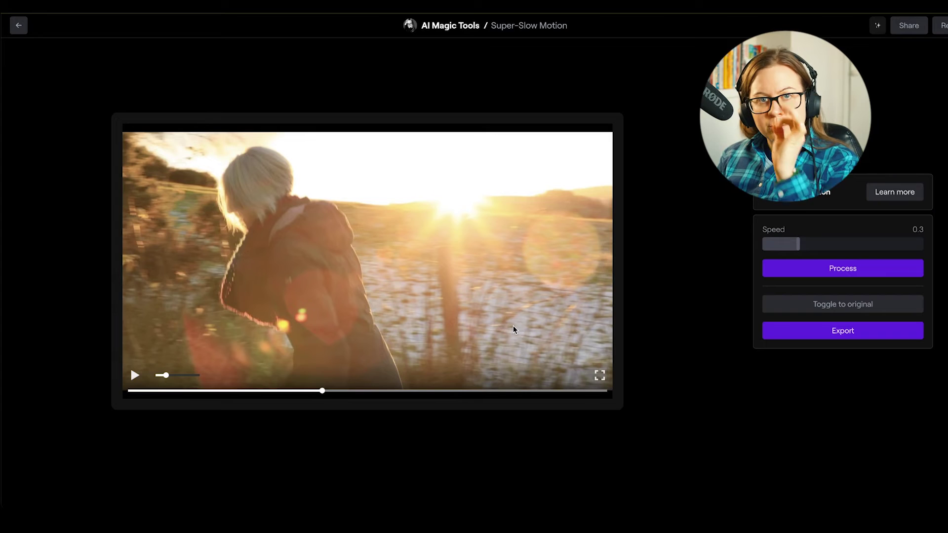
{"action": "left_click", "coordinate": [18, 26]}
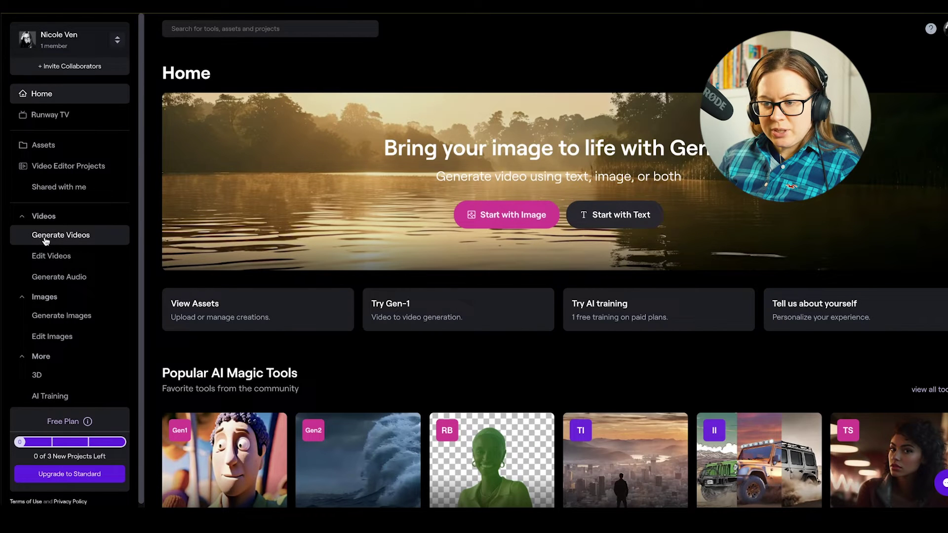
{"action": "left_click", "coordinate": [48, 261]}
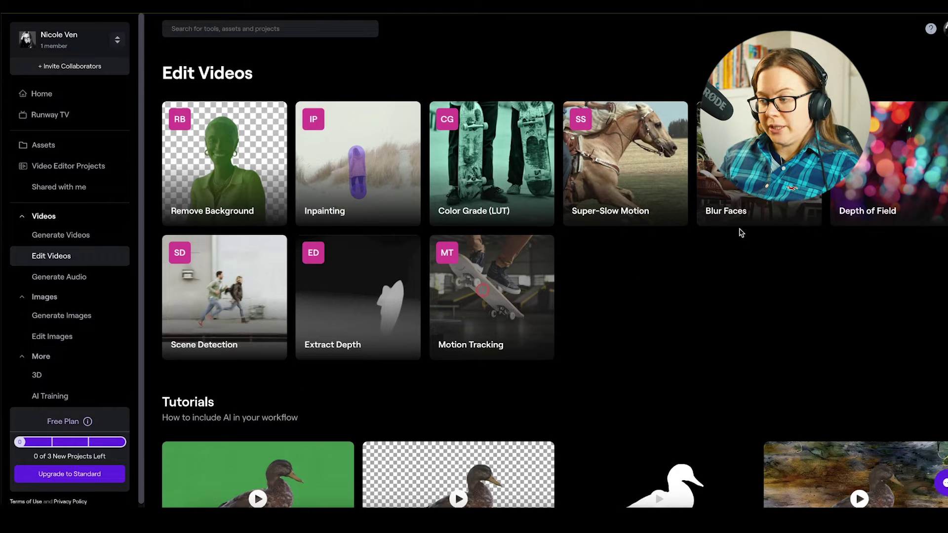
Open Blur Faces and drop C0003_1.mp4 from the assets onto its upload zone.
{"action": "left_click", "coordinate": [731, 198]}
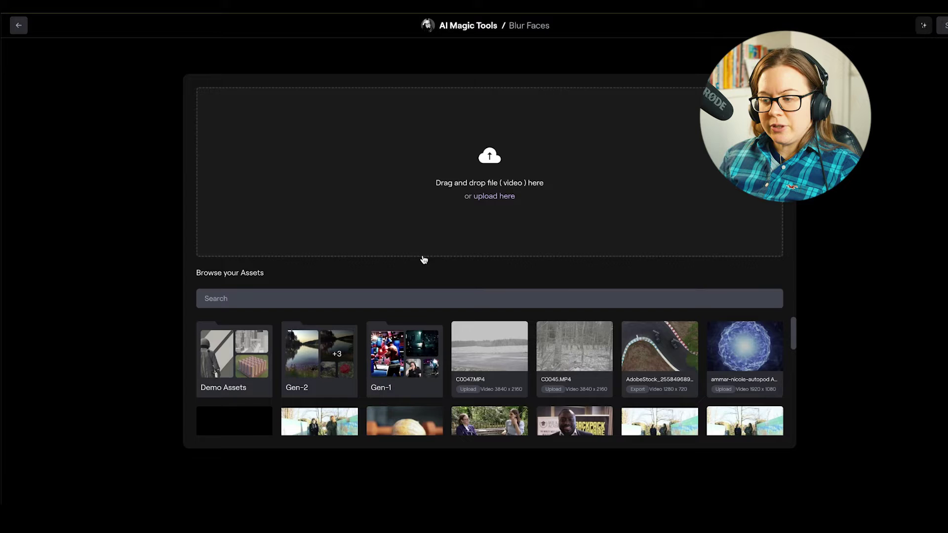
{"action": "scroll", "coordinate": [590, 358], "scroll_direction": "down", "scroll_amount": 10}
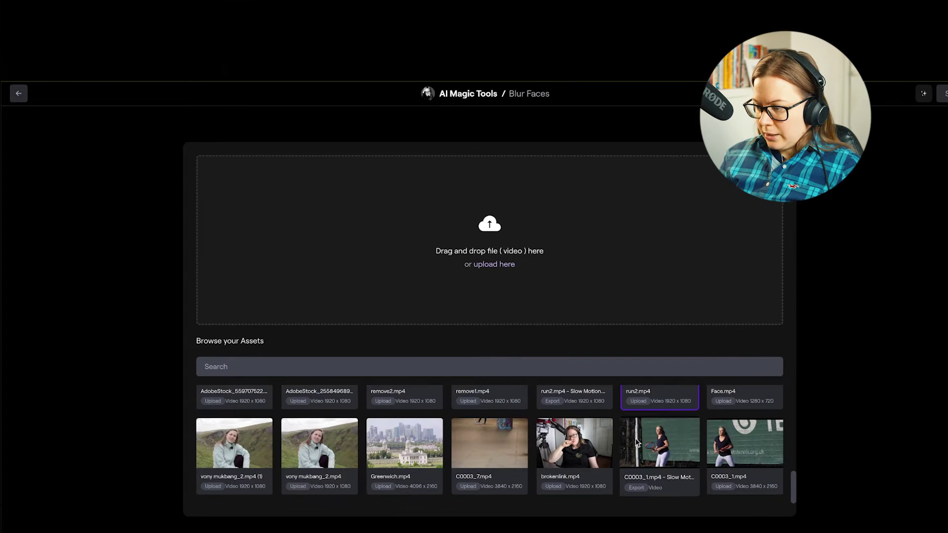
{"action": "left_click_drag", "start_coordinate": [731, 449], "coordinate": [518, 345]}
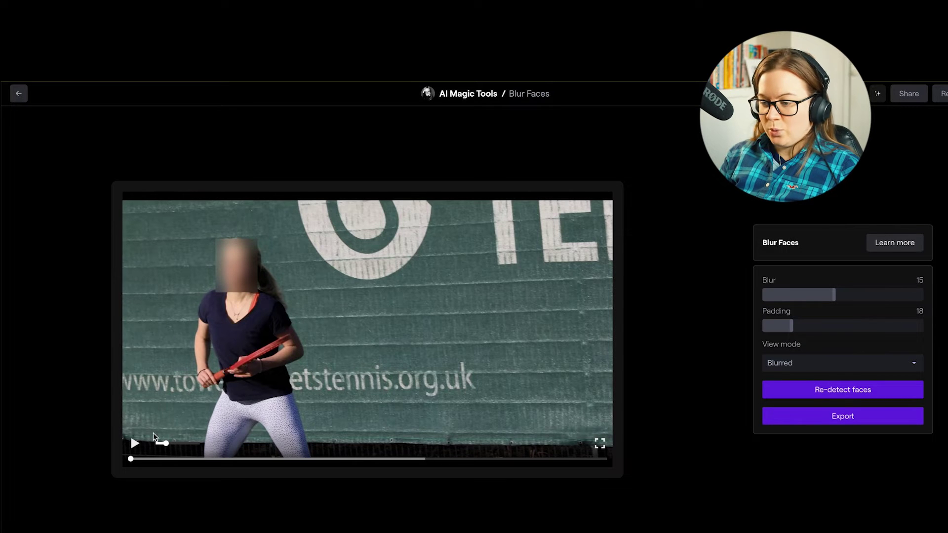
Play the face-blurred tennis result, then open the super slow mo folder and select tennis.mp4.
{"action": "left_click", "coordinate": [134, 446]}
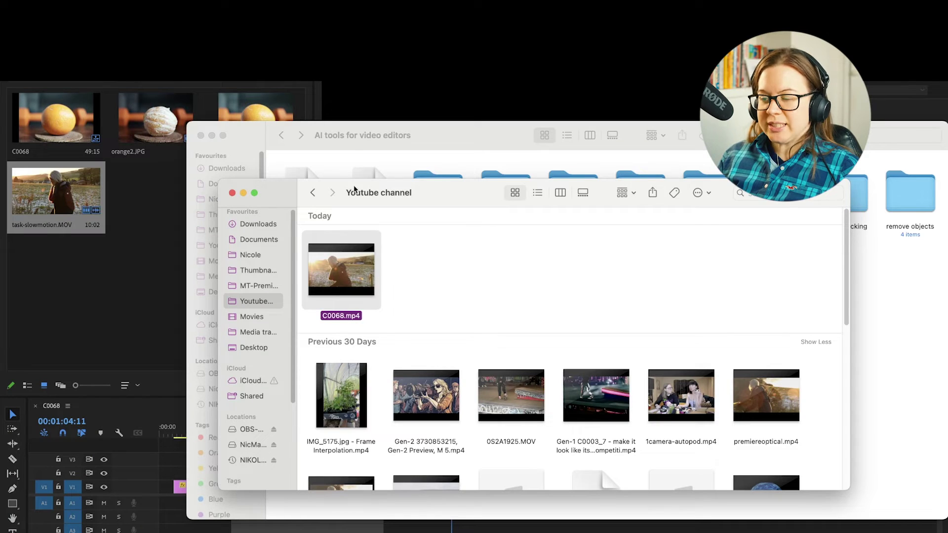
{"action": "left_click", "coordinate": [355, 143]}
{"action": "double_click", "coordinate": [776, 192]}
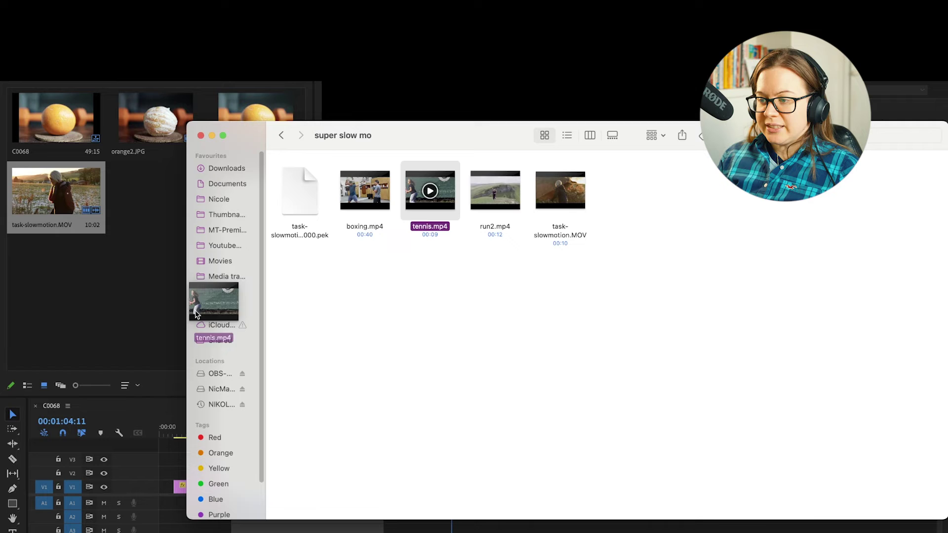
{"action": "key", "text": "Left"}
{"action": "key", "text": "Right"}
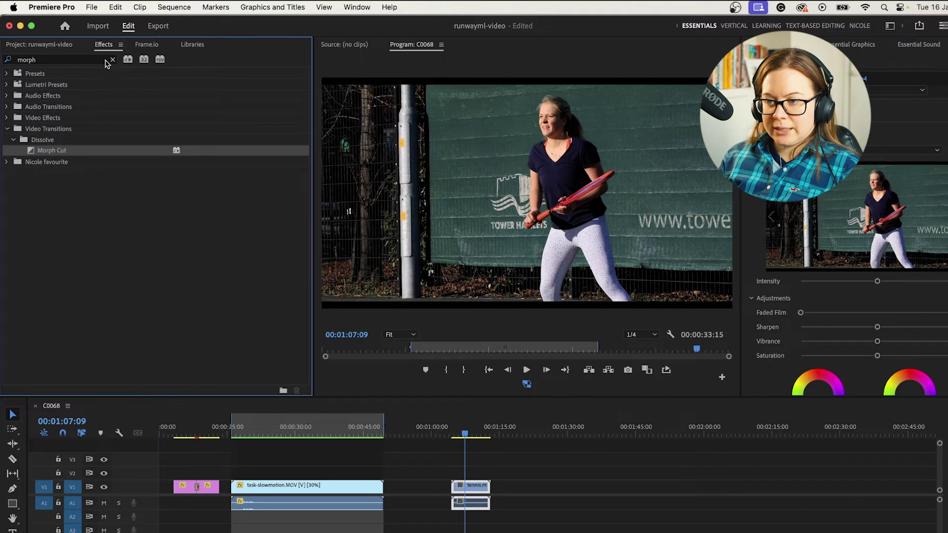
Search the effects for 'gaus' and apply Gaussian Blur to the tennis clip.
{"action": "left_click", "coordinate": [113, 60]}
{"action": "type", "text": "gaus"}
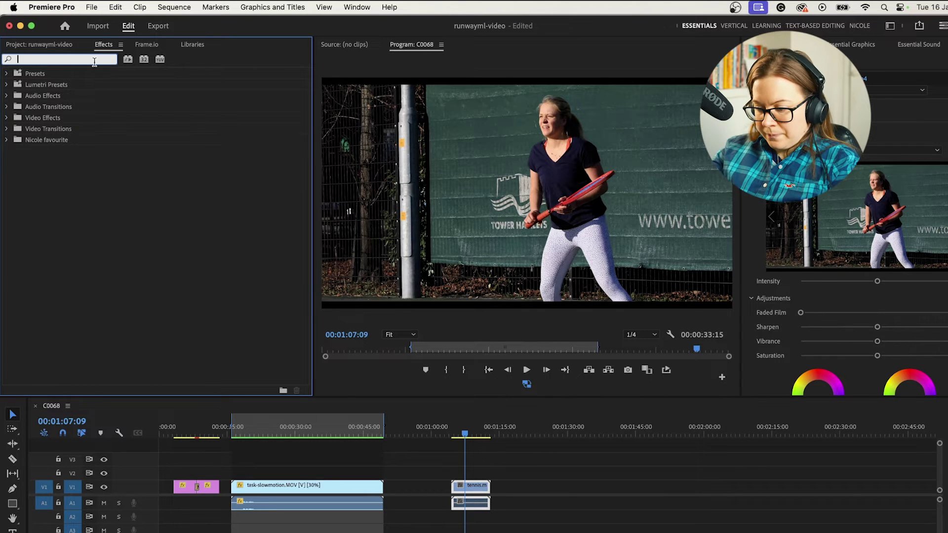
{"action": "left_click_drag", "start_coordinate": [56, 172], "coordinate": [473, 486]}
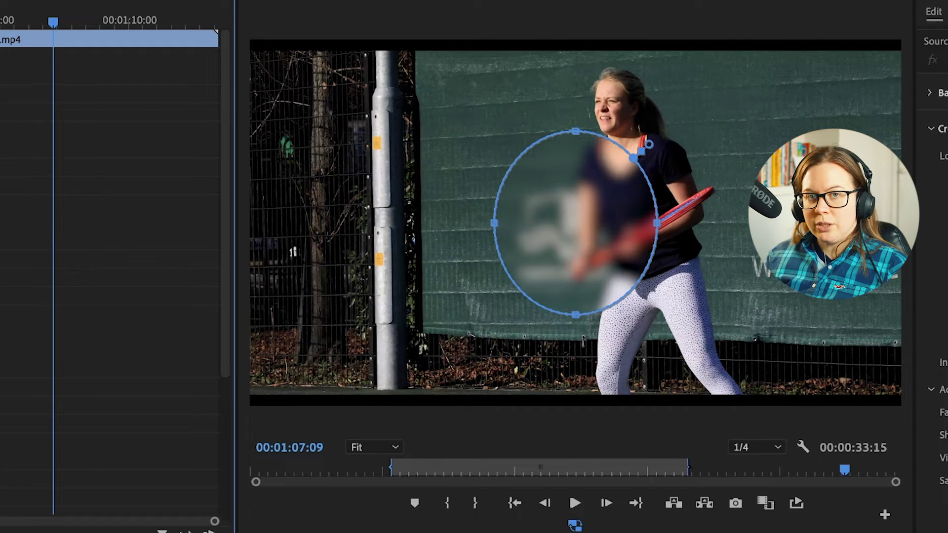
Place the ellipse blur mask over the player's face and track it forward.
{"action": "left_click_drag", "start_coordinate": [572, 197], "coordinate": [672, 98]}
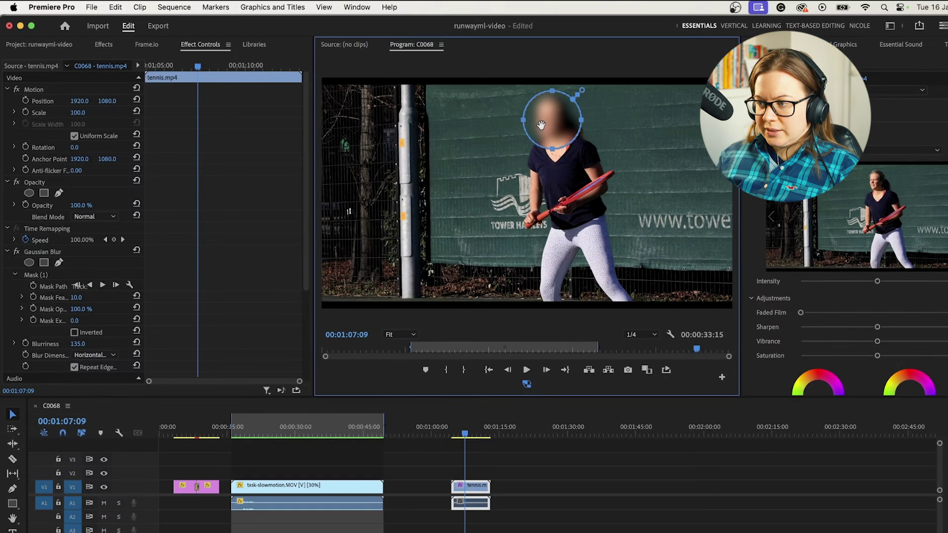
{"action": "left_click_drag", "start_coordinate": [197, 72], "coordinate": [146, 69]}
{"action": "left_click_drag", "start_coordinate": [532, 113], "coordinate": [405, 135]}
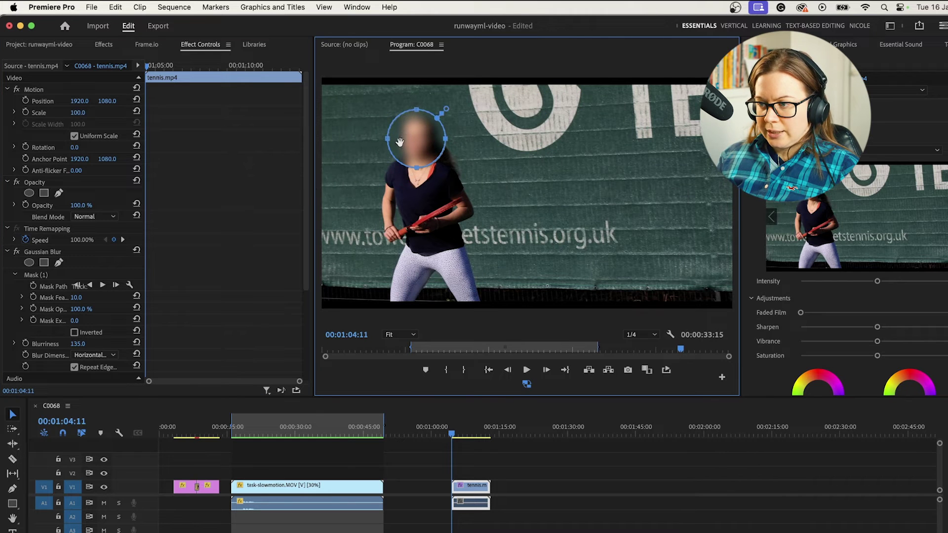
{"action": "left_click", "coordinate": [102, 286]}
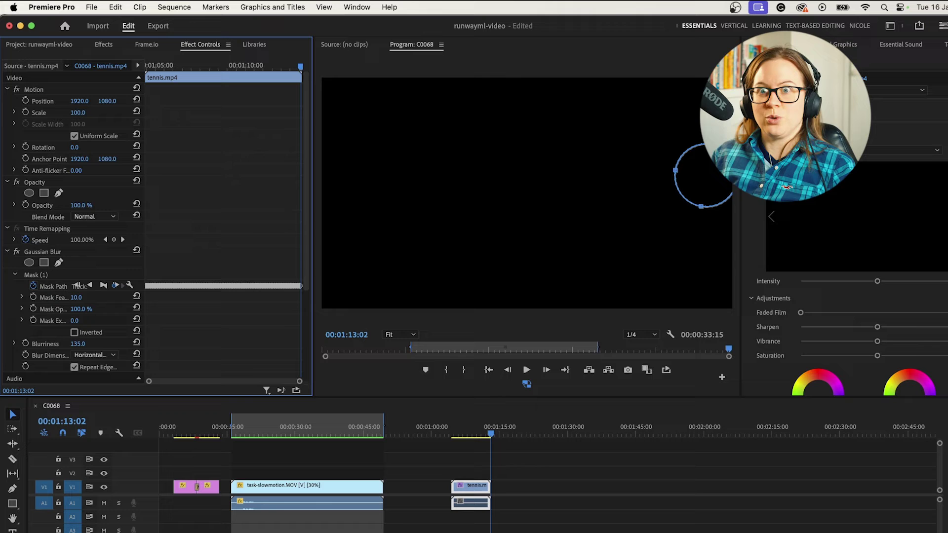
Replay the tennis clip from its start to check the tracked face blur.
{"action": "left_click", "coordinate": [453, 432]}
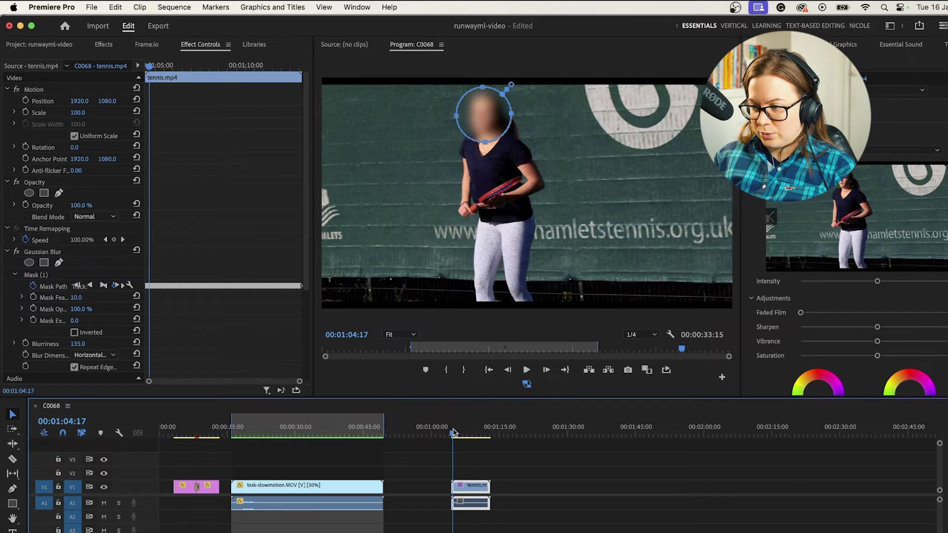
{"action": "key", "text": "space"}
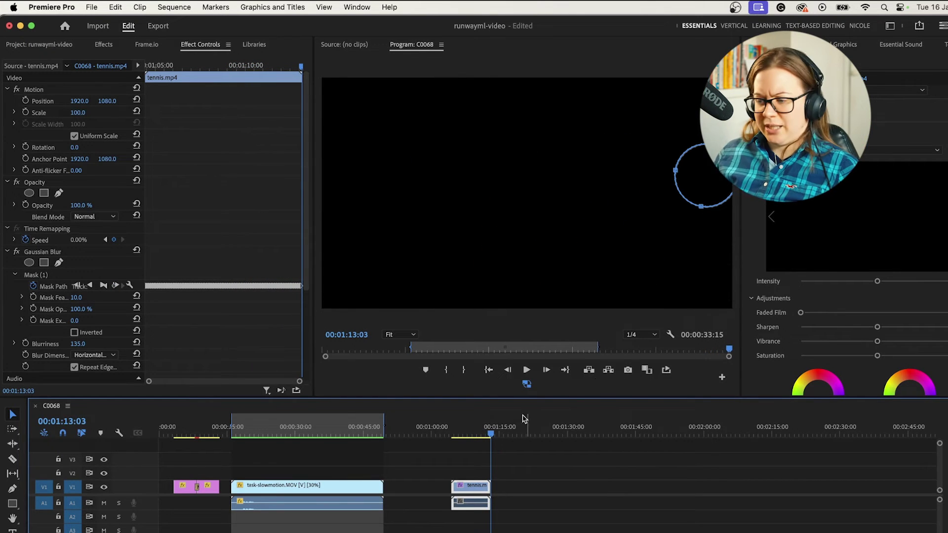
{"action": "left_click", "coordinate": [463, 429]}
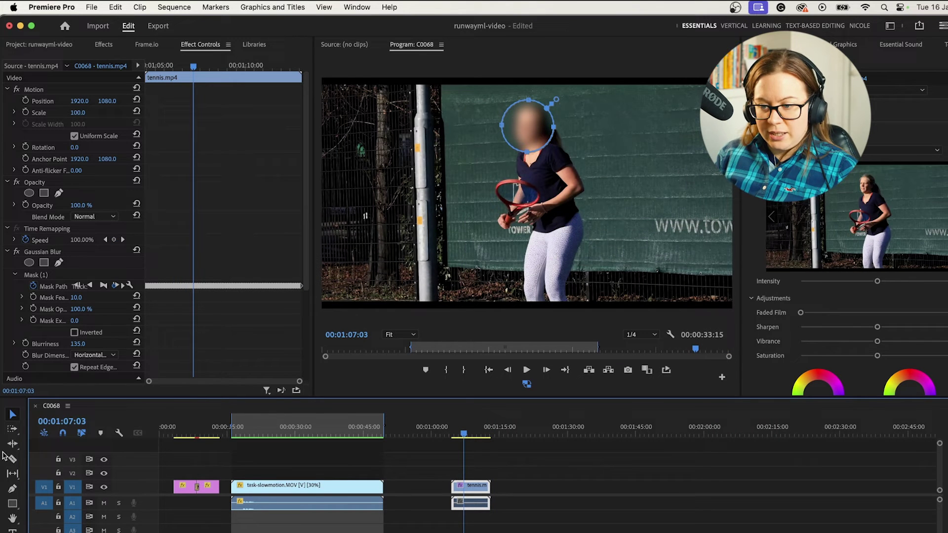
Set the face mask feather to 69 and Blurriness to 84, then switch to Runway.
{"action": "left_click", "coordinate": [76, 314]}
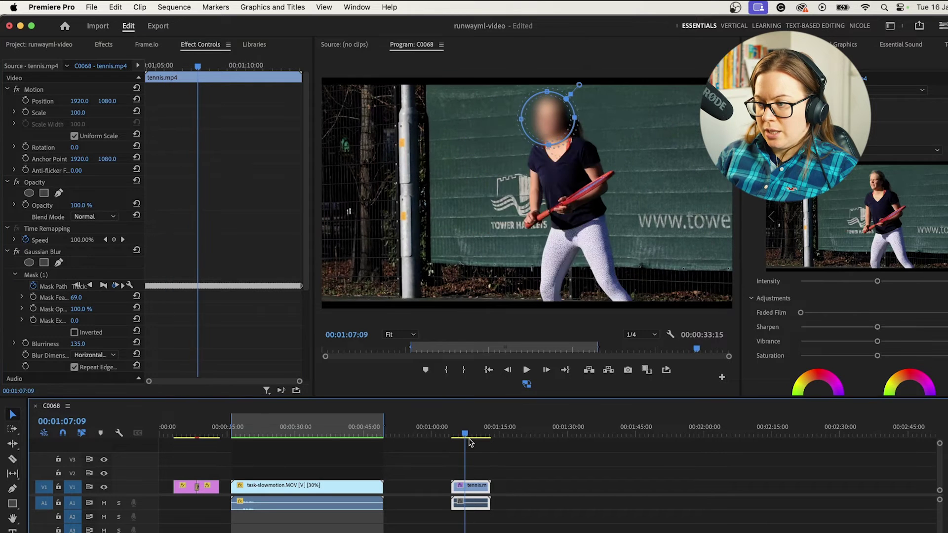
{"action": "left_click_drag", "start_coordinate": [77, 344], "coordinate": [68, 344]}
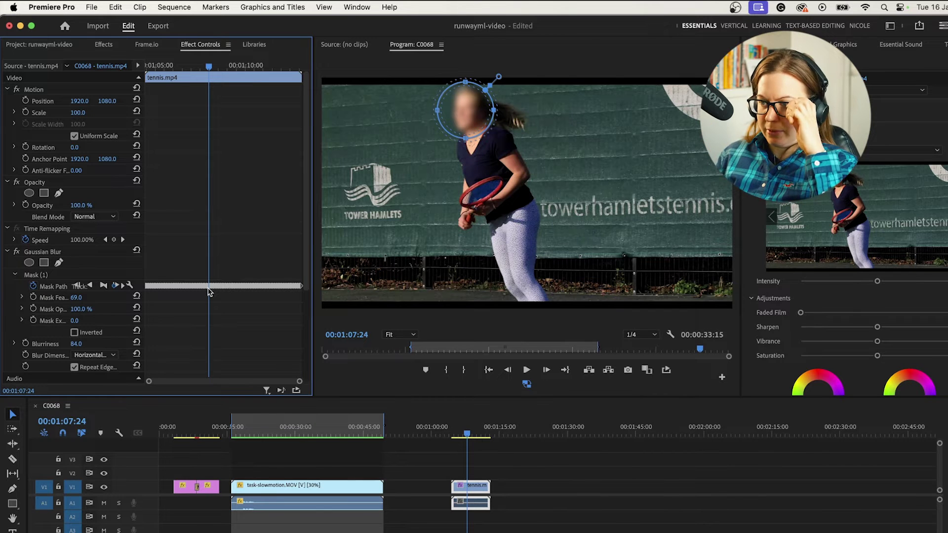
{"action": "left_click", "coordinate": [491, 460]}
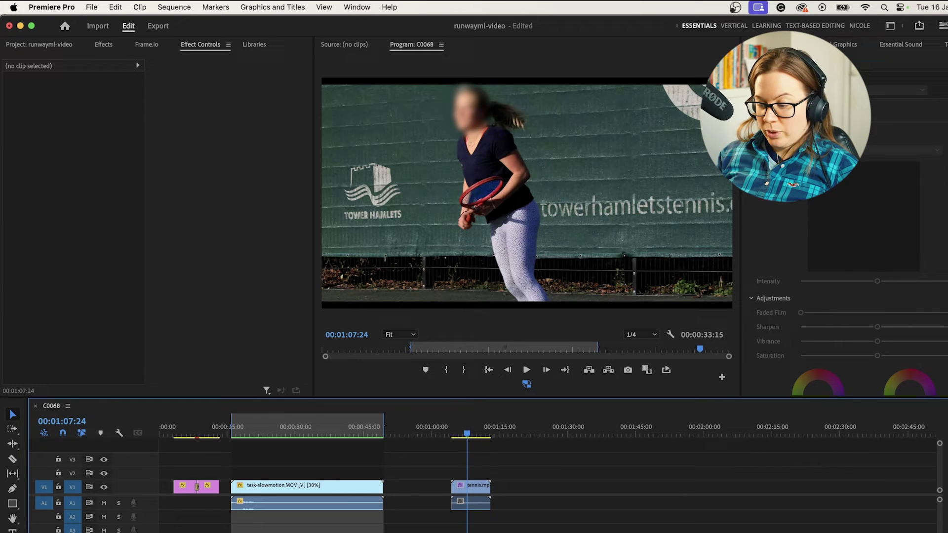
{"action": "key", "text": "super+Tab"}
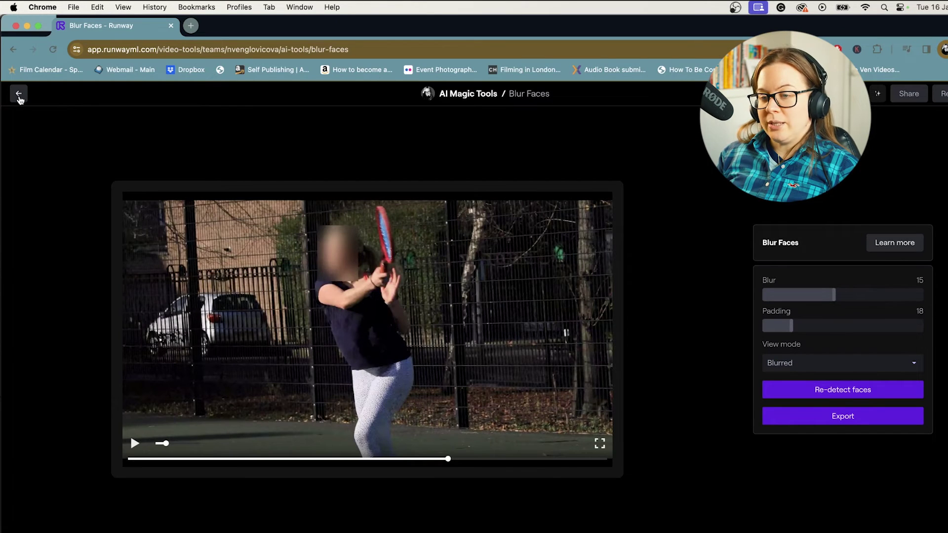
Return to Runway's dashboard, try Remove Background, and dismiss the upgrade offer.
{"action": "left_click", "coordinate": [19, 97]}
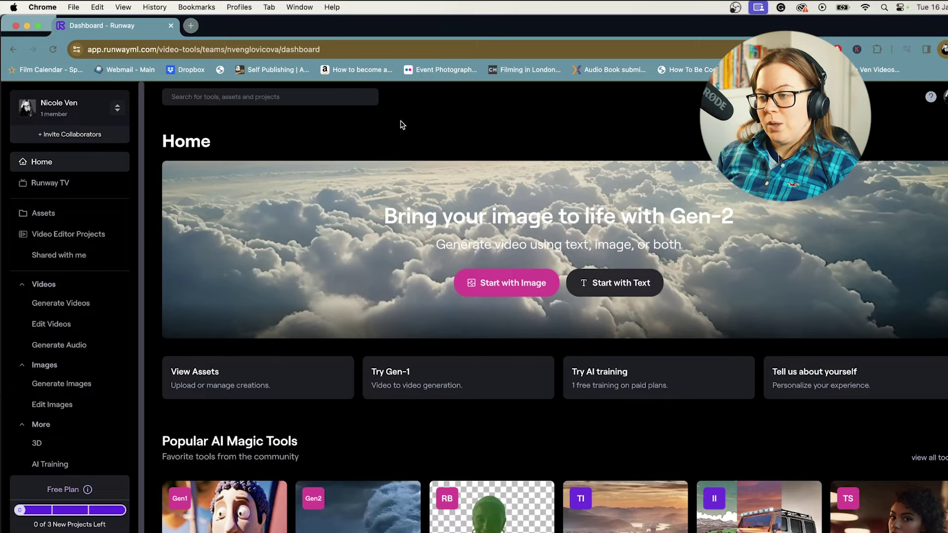
{"action": "scroll", "coordinate": [402, 125], "scroll_direction": "down", "scroll_amount": 8}
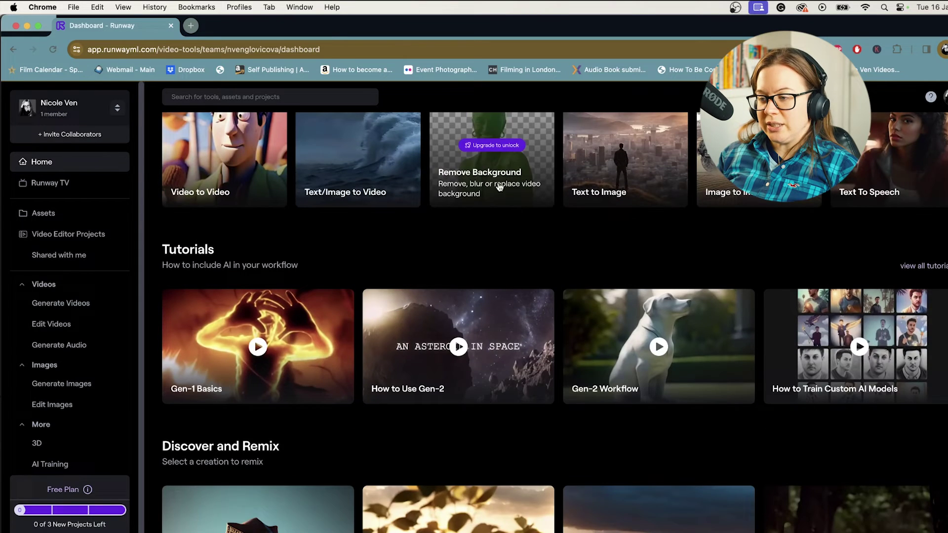
{"action": "scroll", "coordinate": [512, 293], "scroll_direction": "up", "scroll_amount": 3}
{"action": "left_click", "coordinate": [479, 286]}
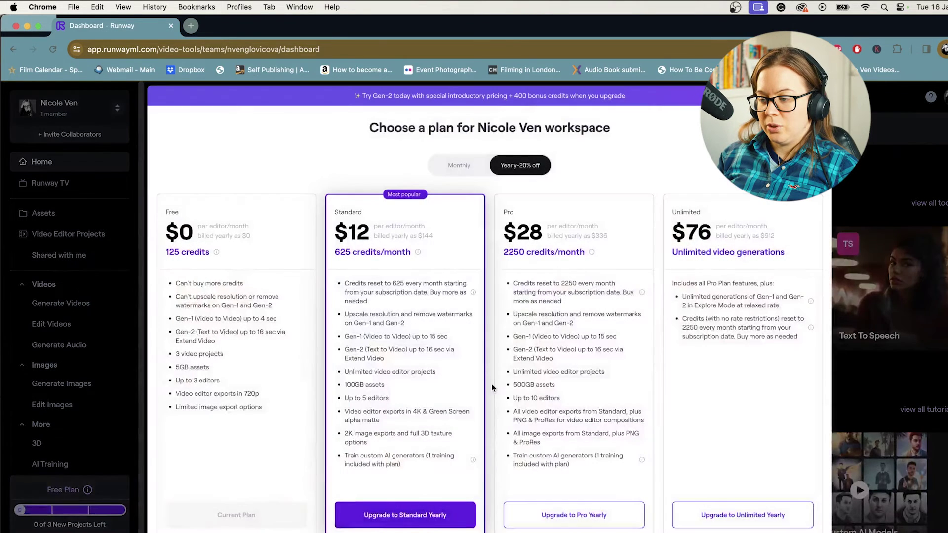
{"action": "key", "text": "Escape"}
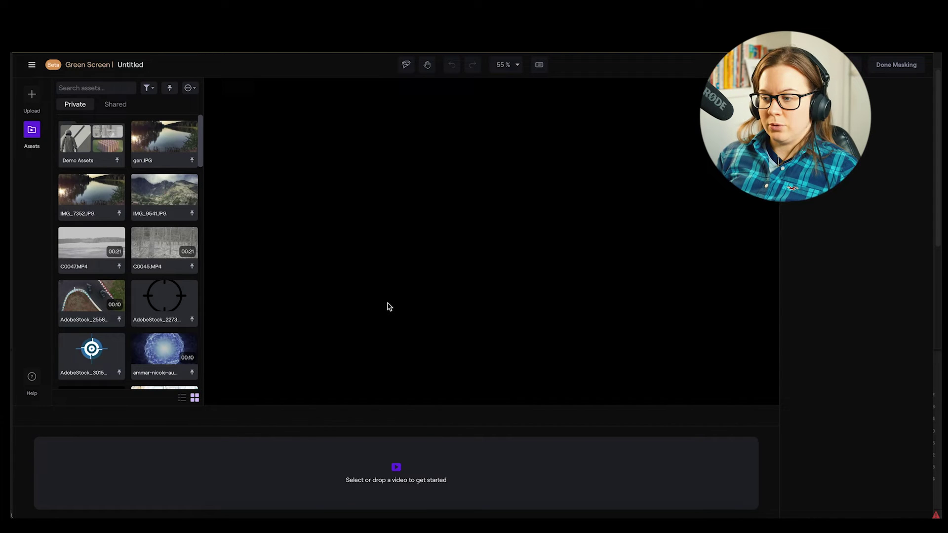
Drag vony mukbang_2.mp4 from the Assets panel onto the Green Screen canvas.
{"action": "scroll", "coordinate": [172, 239], "scroll_direction": "down", "scroll_amount": 1}
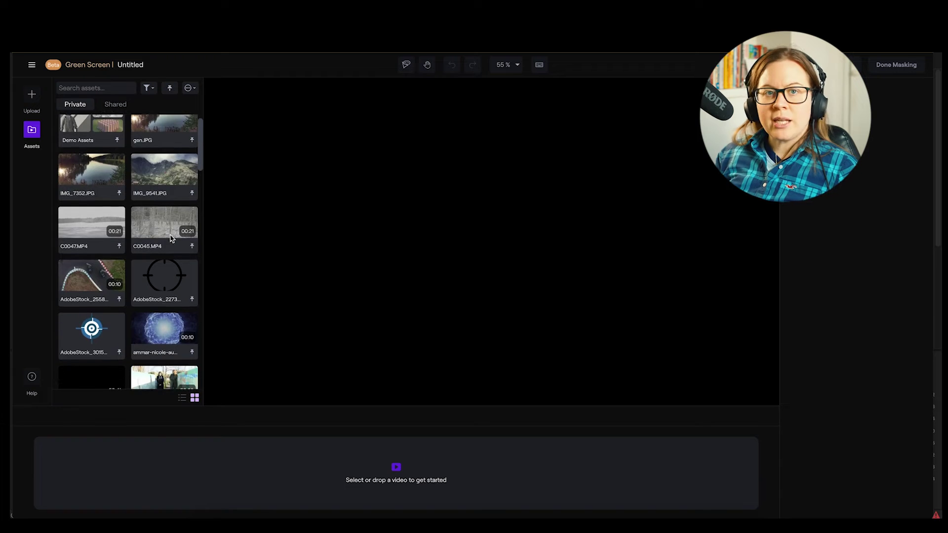
{"action": "scroll", "coordinate": [171, 239], "scroll_direction": "down", "scroll_amount": 6}
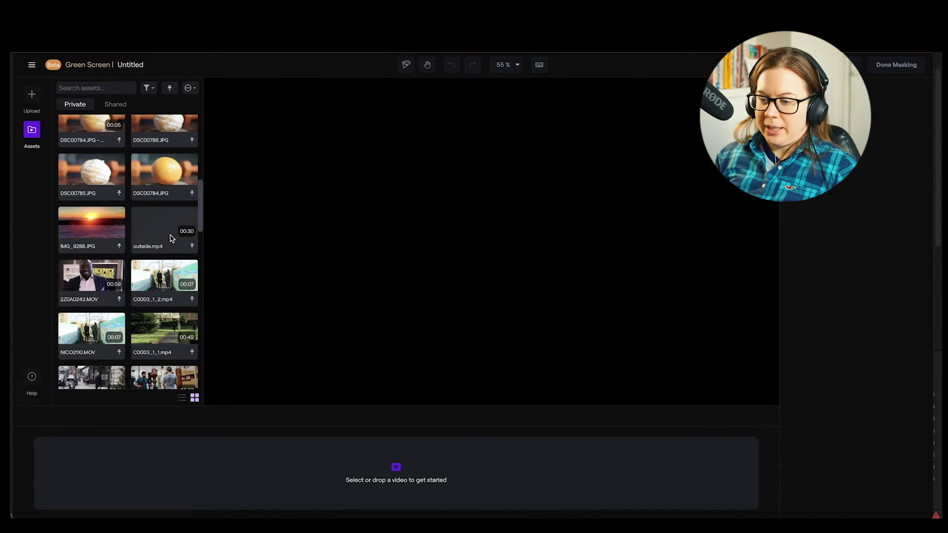
{"action": "scroll", "coordinate": [150, 244], "scroll_direction": "down", "scroll_amount": 3}
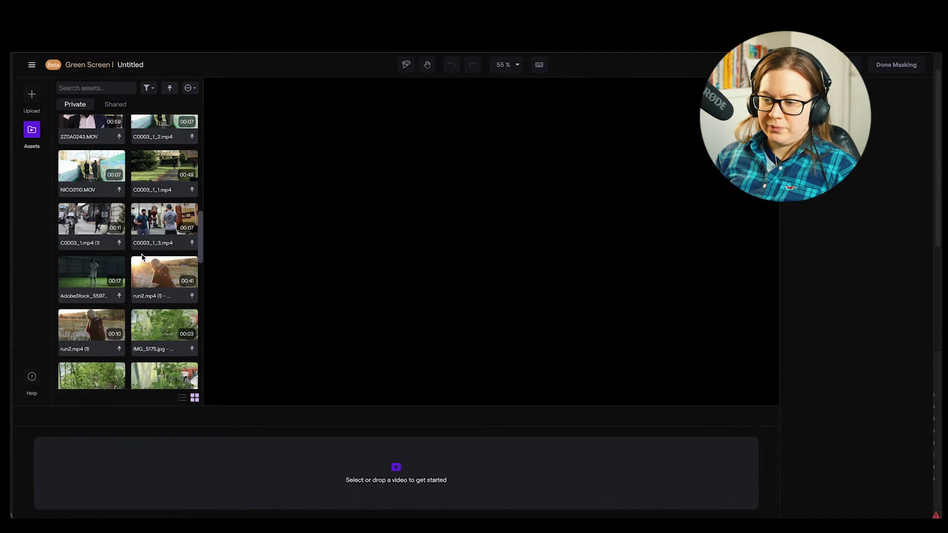
{"action": "scroll", "coordinate": [142, 257], "scroll_direction": "down", "scroll_amount": 10}
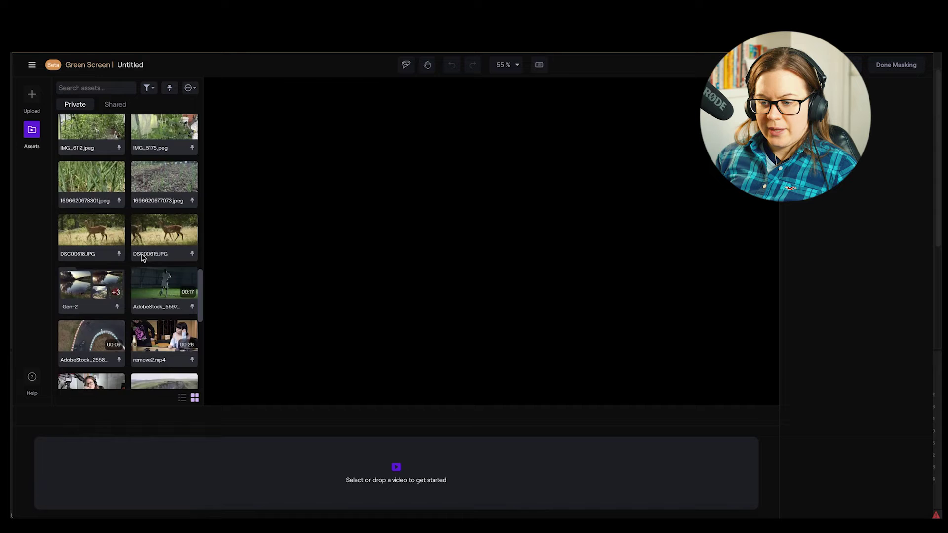
{"action": "scroll", "coordinate": [142, 256], "scroll_direction": "down", "scroll_amount": 4}
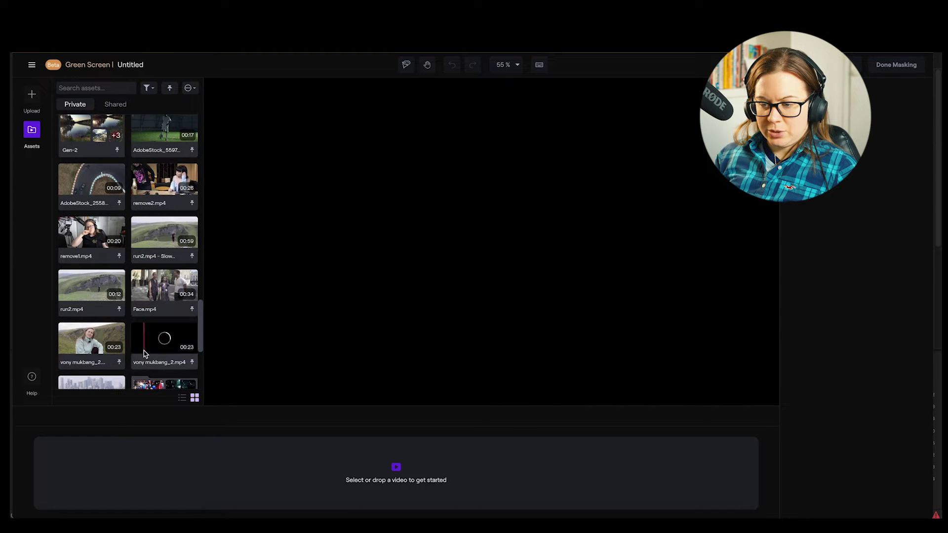
{"action": "left_click_drag", "start_coordinate": [151, 347], "coordinate": [409, 357]}
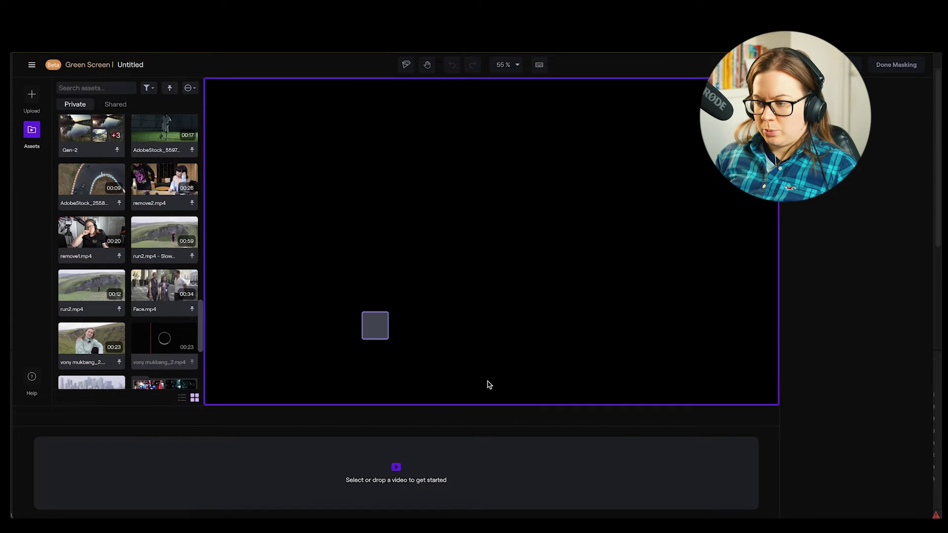
{"action": "left_click_drag", "start_coordinate": [488, 385], "coordinate": [490, 386]}
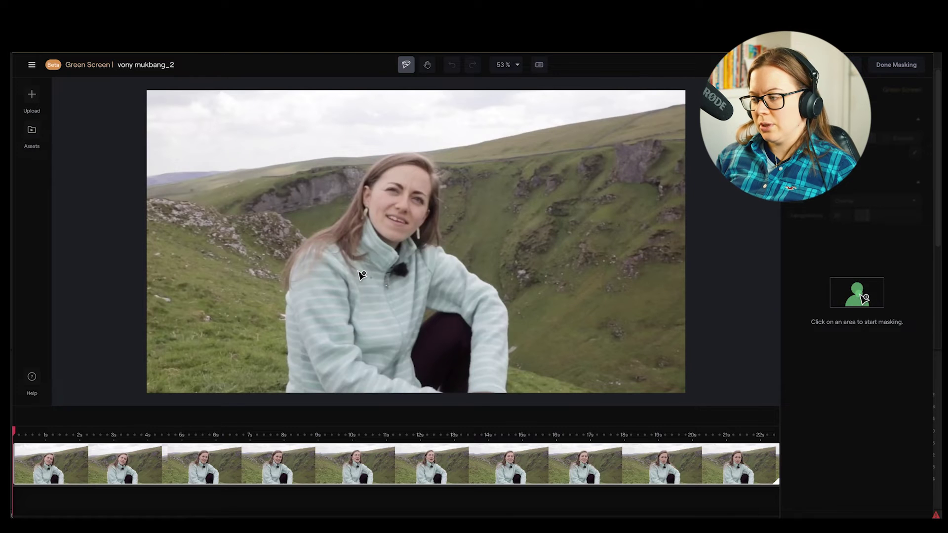
Mask the woman as the subject and apply Blur background to the hillside.
{"action": "left_click", "coordinate": [352, 241]}
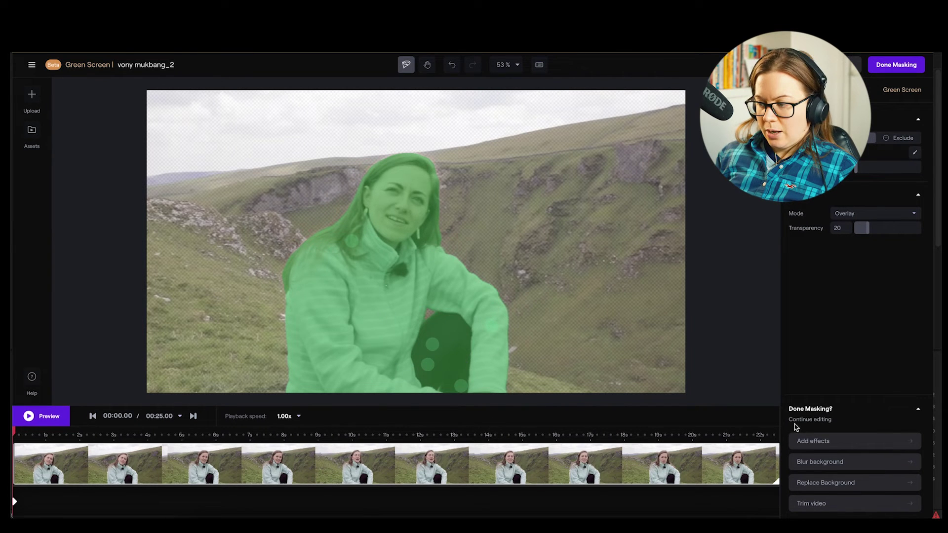
{"action": "left_click", "coordinate": [833, 464]}
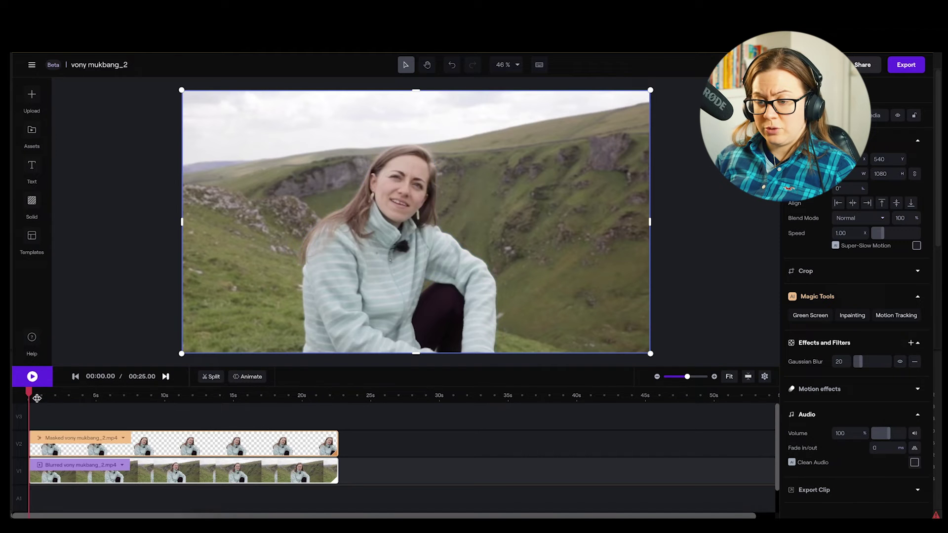
Preview the composite, raise the background Gaussian Blur to 32, and open the app menu.
{"action": "left_click", "coordinate": [32, 377]}
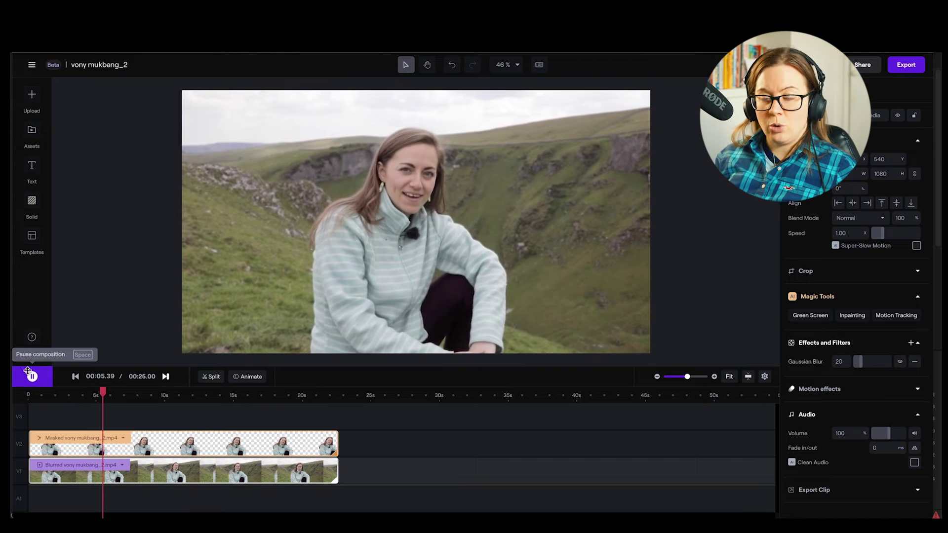
{"action": "left_click", "coordinate": [33, 377]}
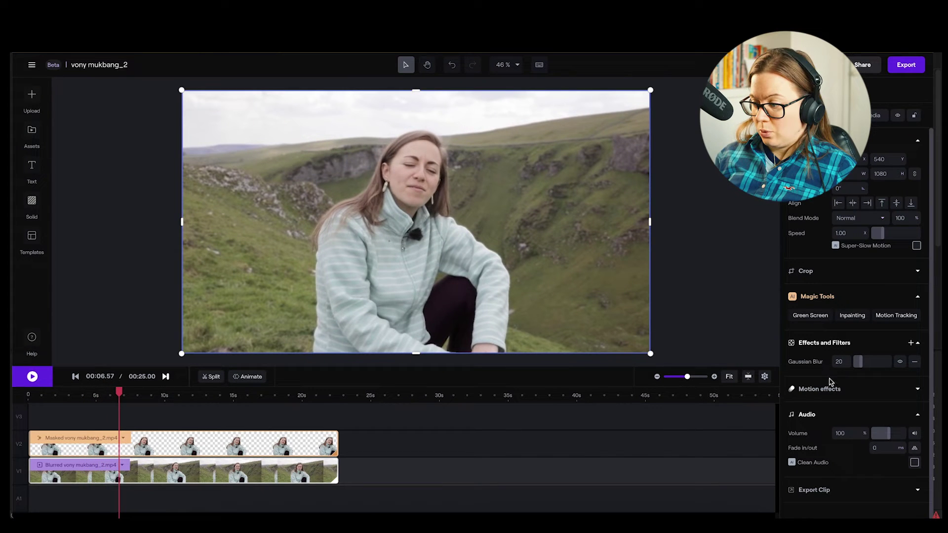
{"action": "mouse_move", "coordinate": [857, 364]}
{"action": "left_mouse_down"}
{"action": "mouse_move", "coordinate": [880, 365]}
{"action": "mouse_move", "coordinate": [865, 364]}
{"action": "left_mouse_up"}
{"action": "left_click_drag", "start_coordinate": [119, 393], "coordinate": [245, 393]}
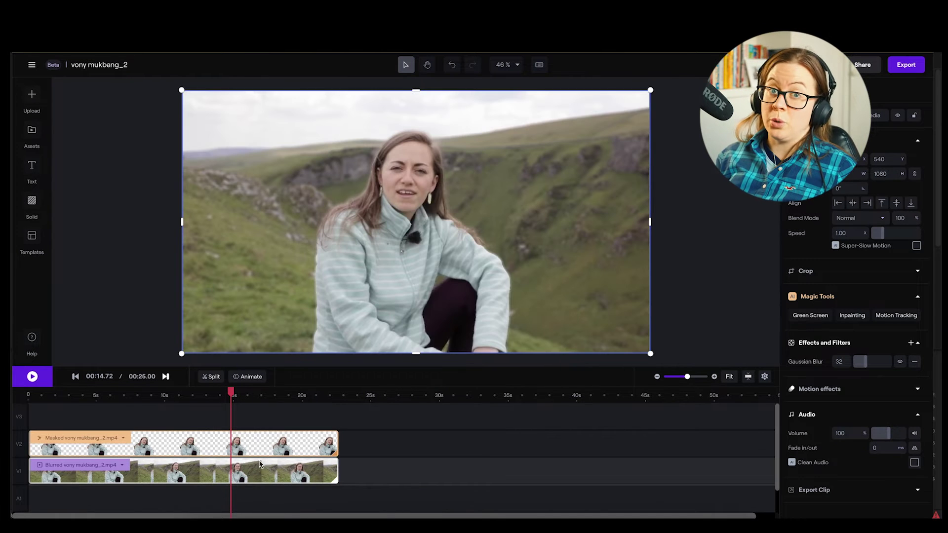
{"action": "left_click", "coordinate": [153, 222]}
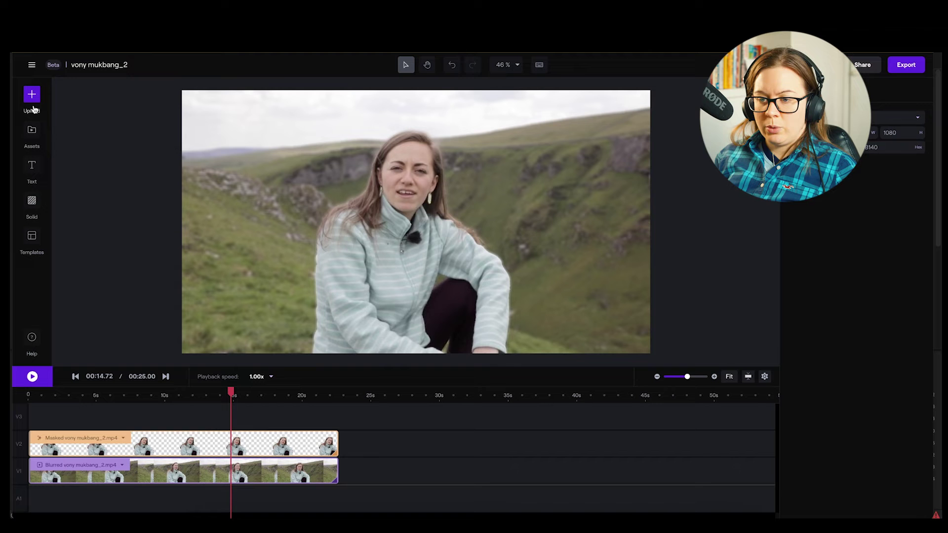
{"action": "left_click", "coordinate": [32, 65]}
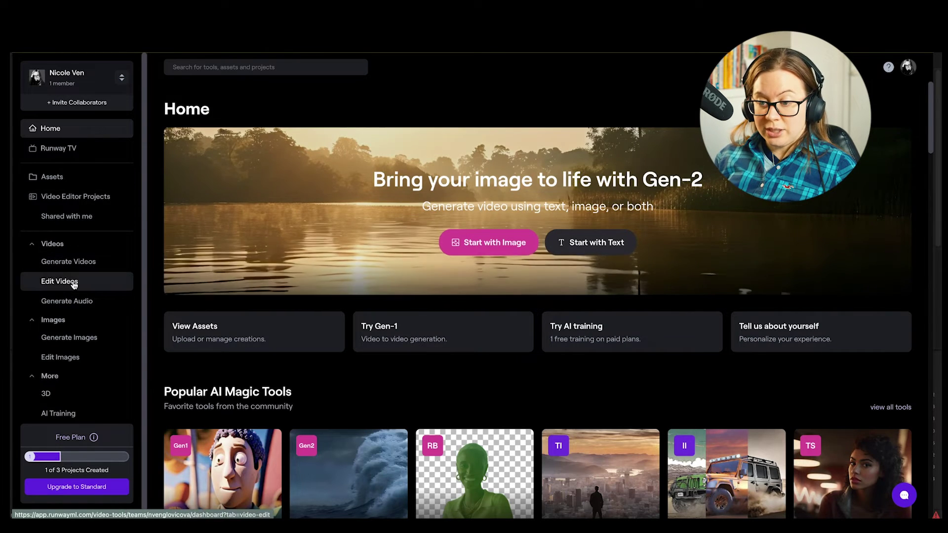
From the video editor projects, start a Green Screen project and drag remove1.mp4 onto its canvas.
{"action": "left_click", "coordinate": [54, 201]}
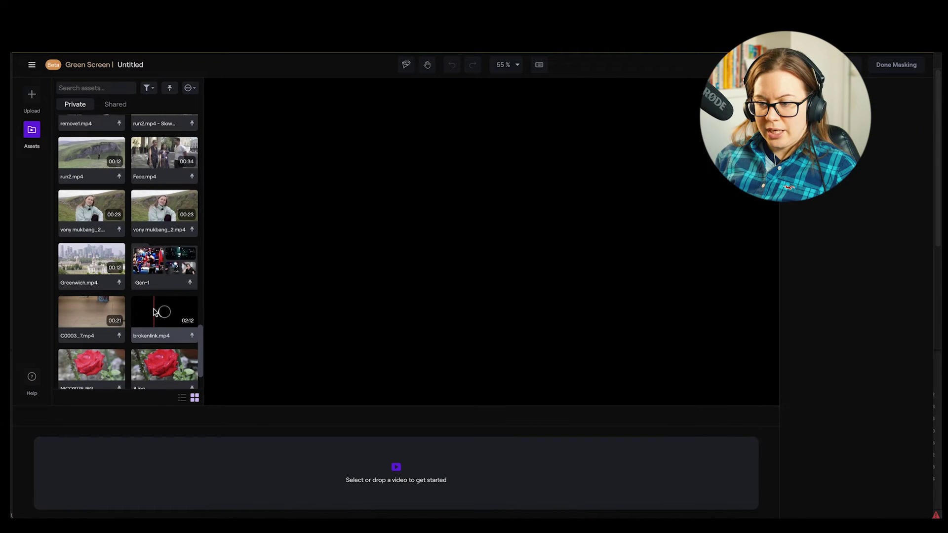
{"action": "scroll", "coordinate": [152, 306], "scroll_direction": "down", "scroll_amount": 1}
{"action": "scroll", "coordinate": [152, 306], "scroll_direction": "up", "scroll_amount": 4}
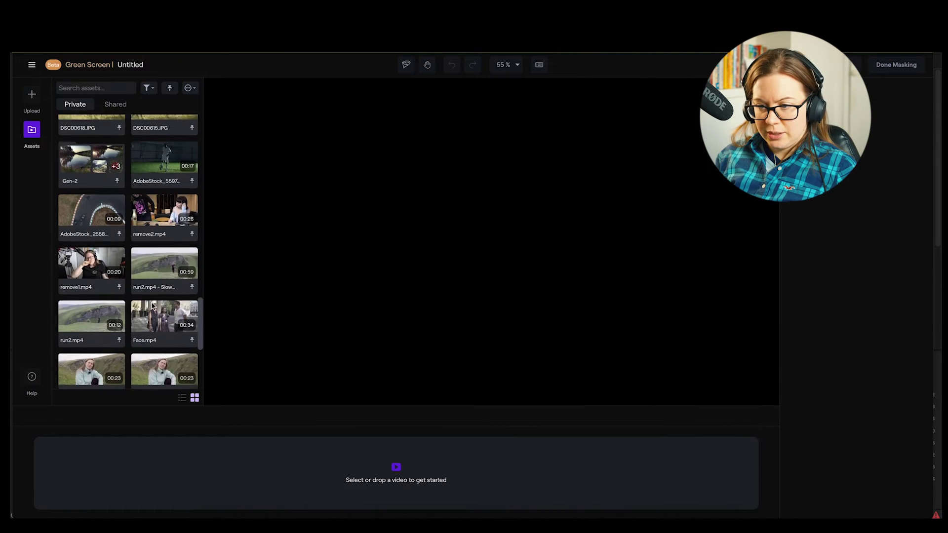
{"action": "left_click_drag", "start_coordinate": [90, 276], "coordinate": [409, 309]}
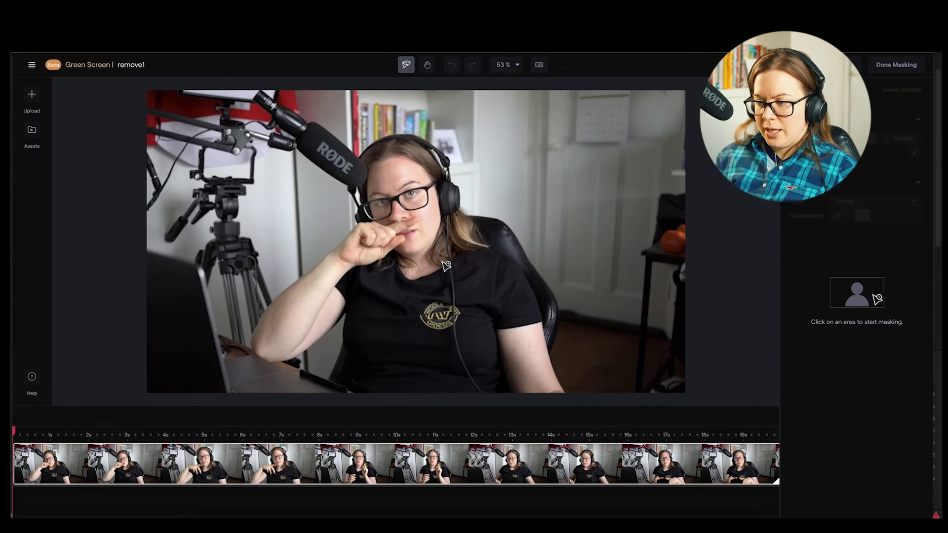
Mask the woman from head to lower body, then blur the background behind her with Gaussian Blur 20.
{"action": "left_click", "coordinate": [442, 260]}
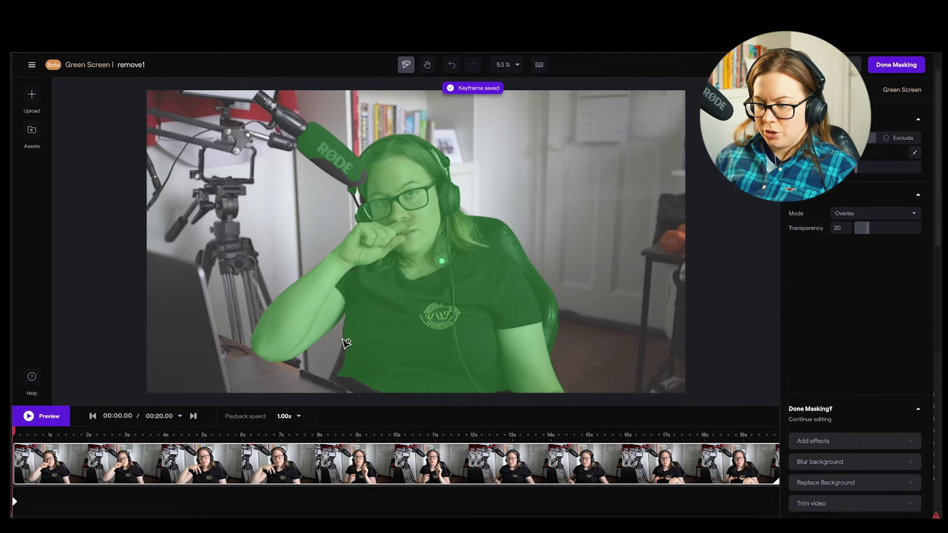
{"action": "left_click", "coordinate": [354, 388]}
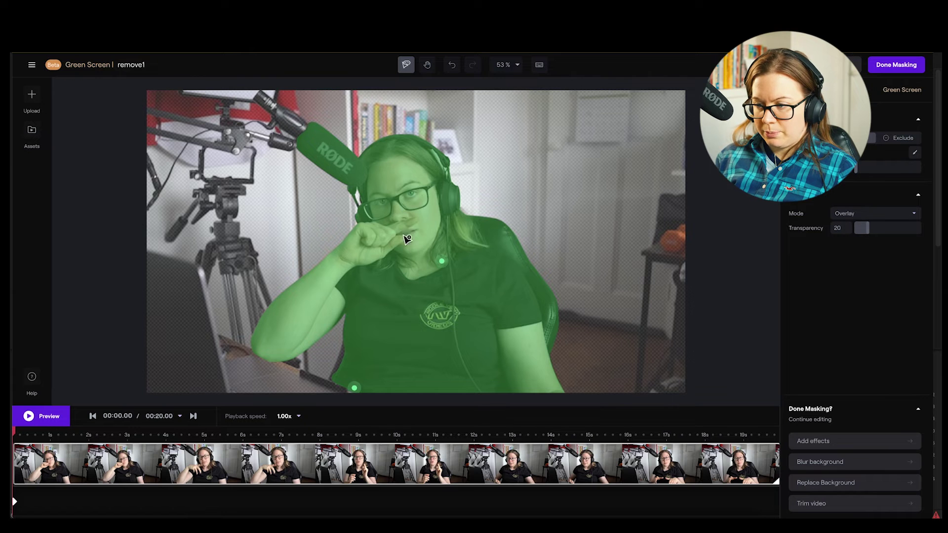
{"action": "left_click", "coordinate": [855, 466]}
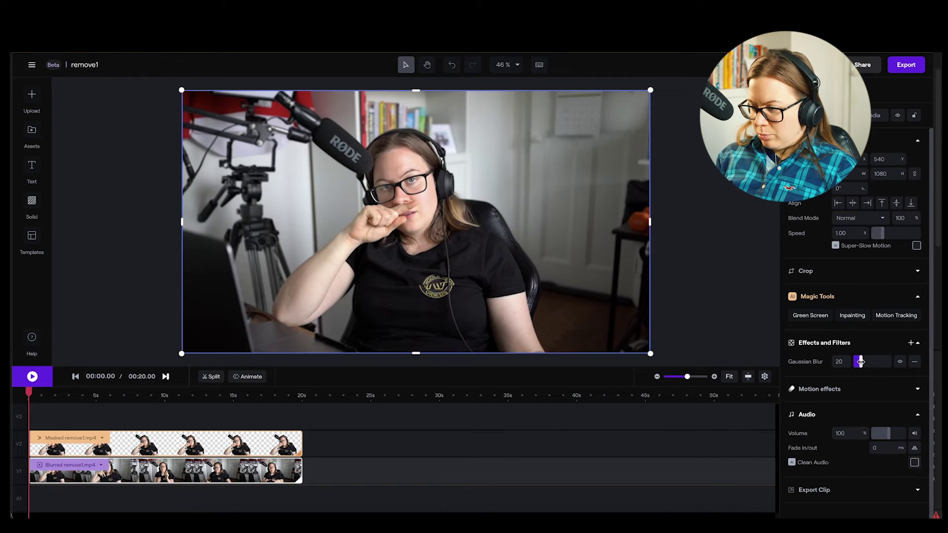
Preview the clip with the background blur at 37, then lower the Gaussian Blur to 28.
{"action": "left_click_drag", "start_coordinate": [858, 361], "coordinate": [868, 366]}
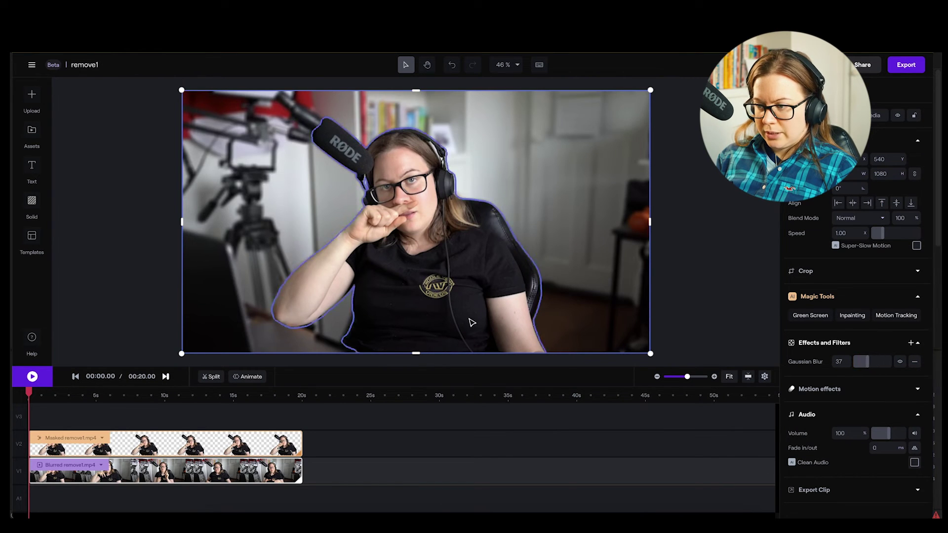
{"action": "left_click", "coordinate": [33, 377]}
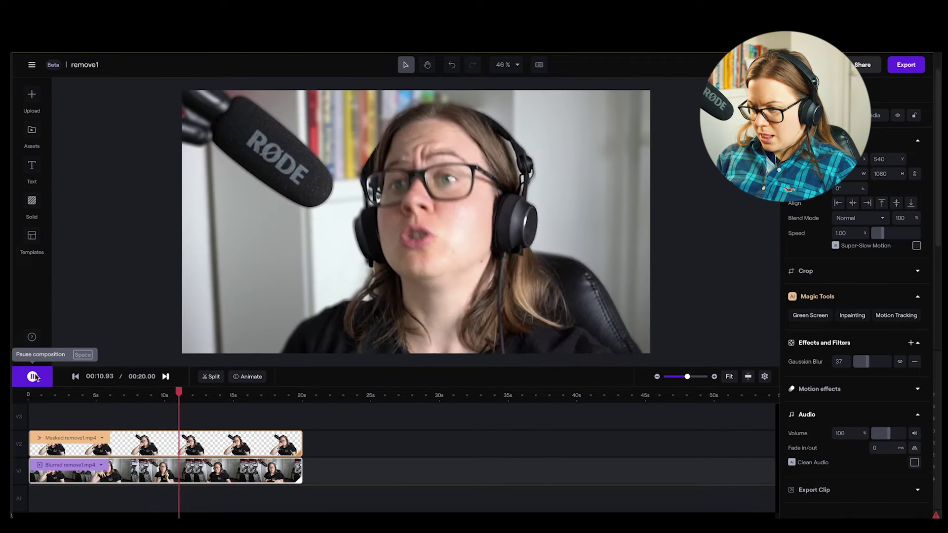
{"action": "left_click", "coordinate": [32, 376]}
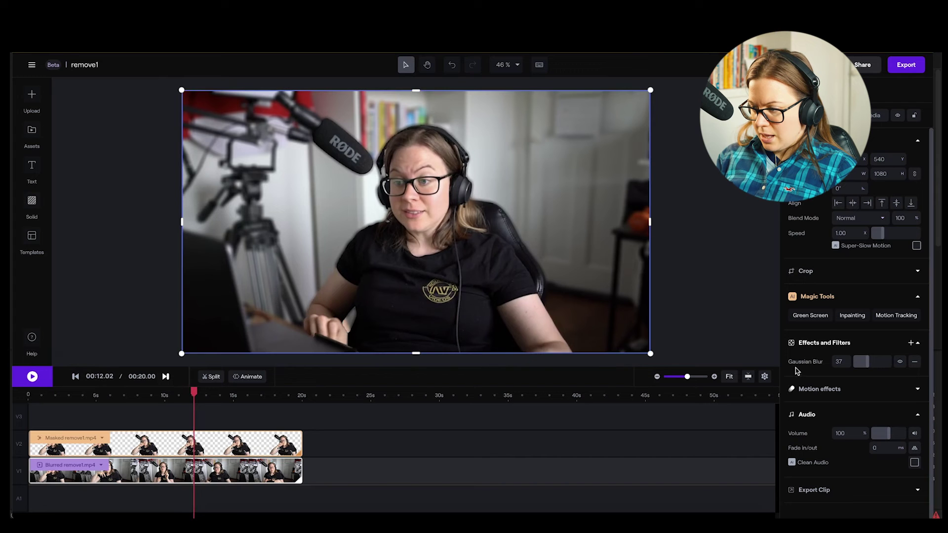
{"action": "left_click_drag", "start_coordinate": [872, 362], "coordinate": [865, 362]}
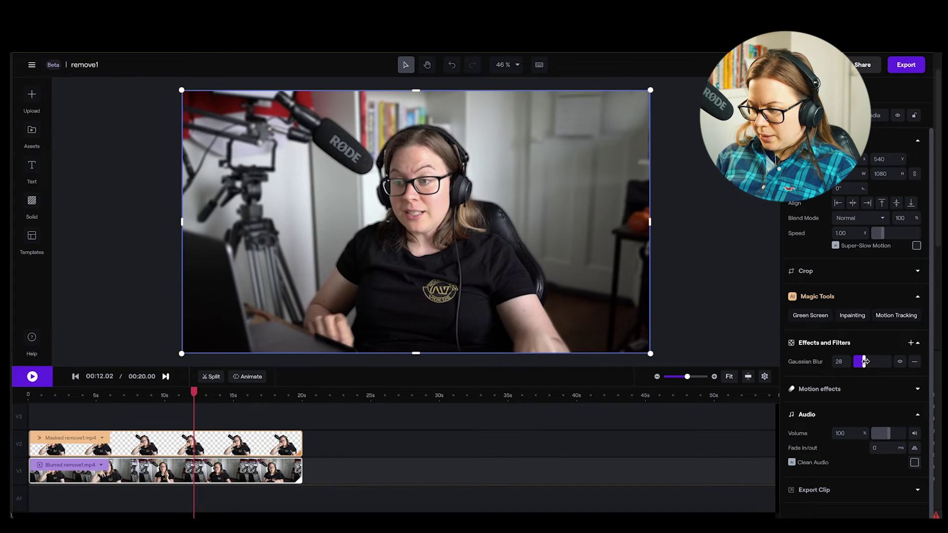
{"action": "left_click_drag", "start_coordinate": [194, 392], "coordinate": [89, 394]}
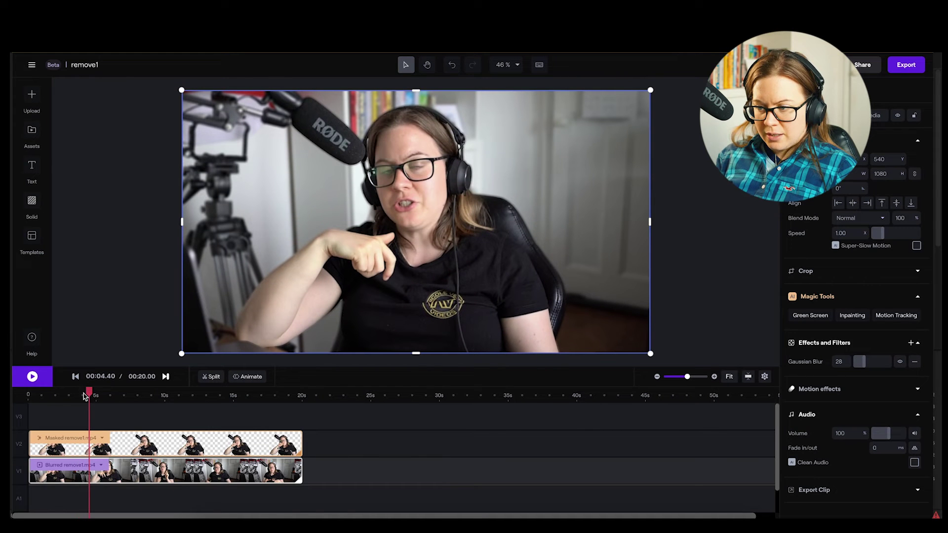
{"action": "left_click", "coordinate": [73, 393]}
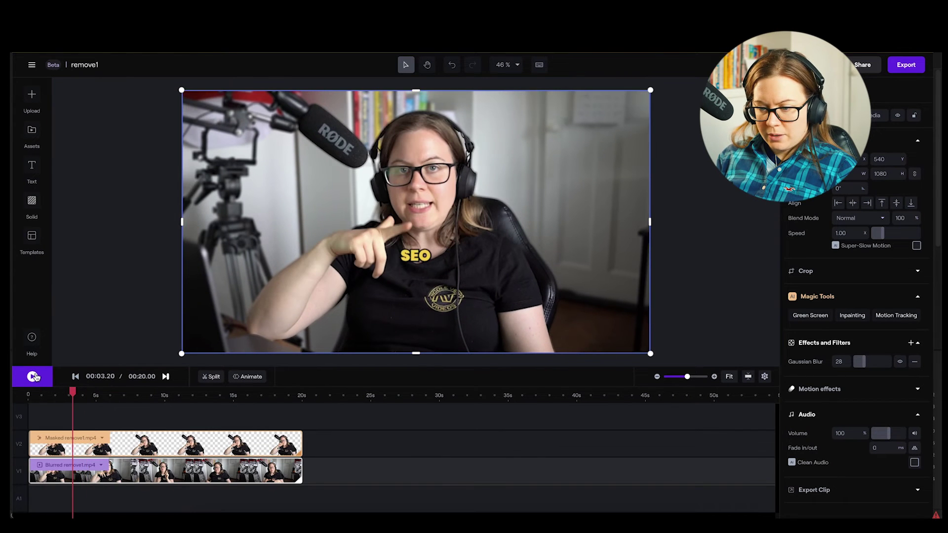
{"action": "left_click", "coordinate": [33, 377]}
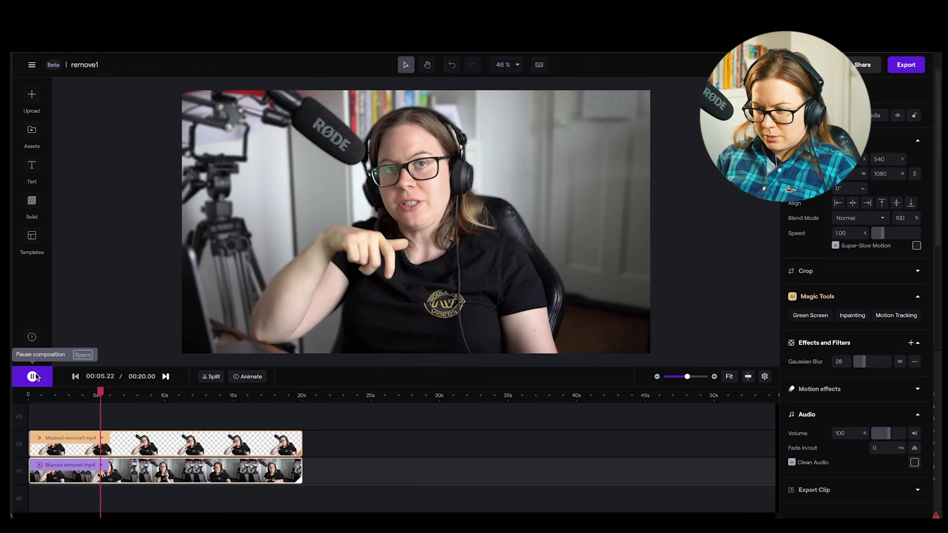
{"action": "left_click", "coordinate": [33, 377]}
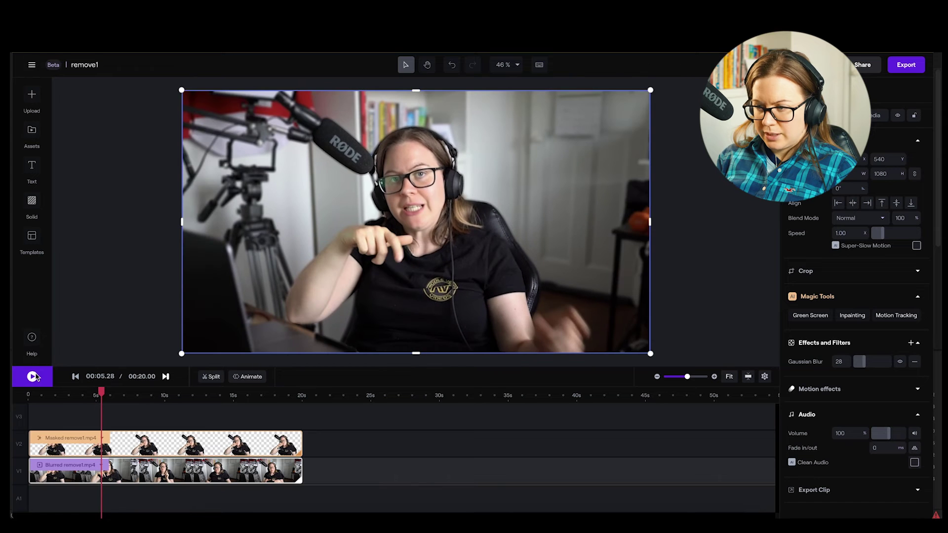
{"action": "left_click", "coordinate": [901, 362]}
{"action": "left_click", "coordinate": [902, 362]}
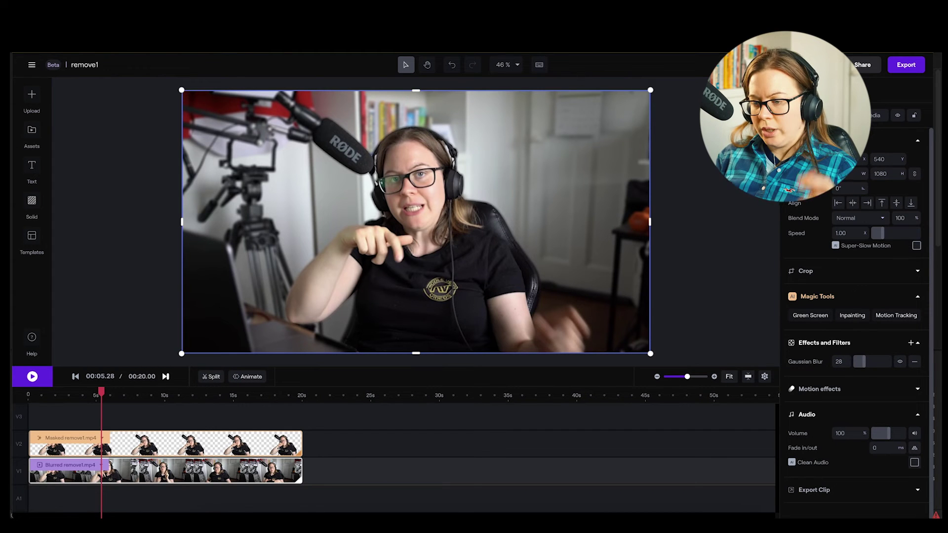
{"action": "left_click", "coordinate": [72, 397]}
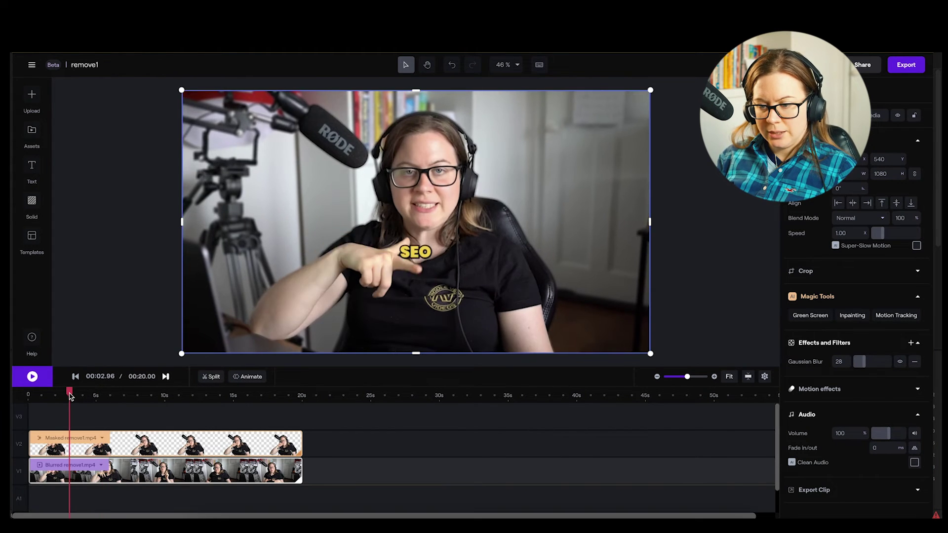
{"action": "left_click_drag", "start_coordinate": [71, 397], "coordinate": [52, 400]}
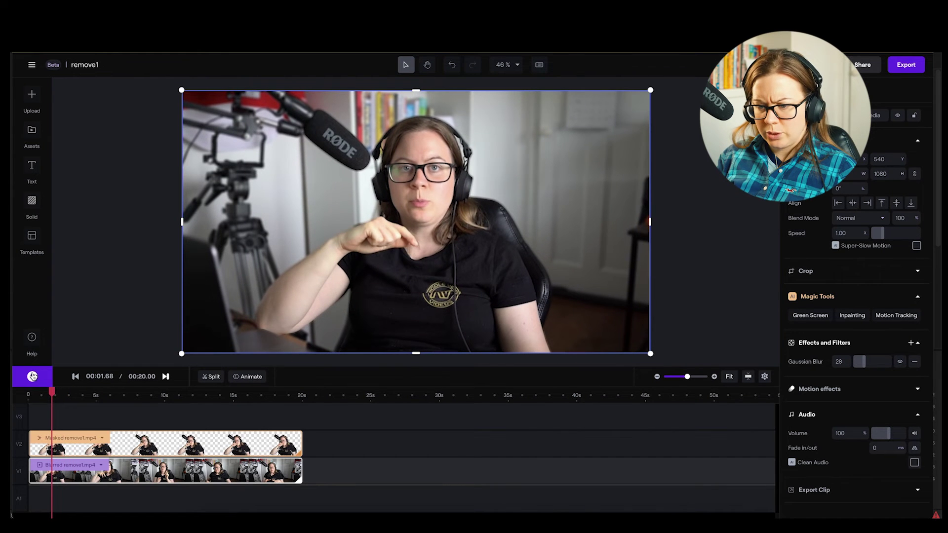
{"action": "left_click", "coordinate": [32, 377]}
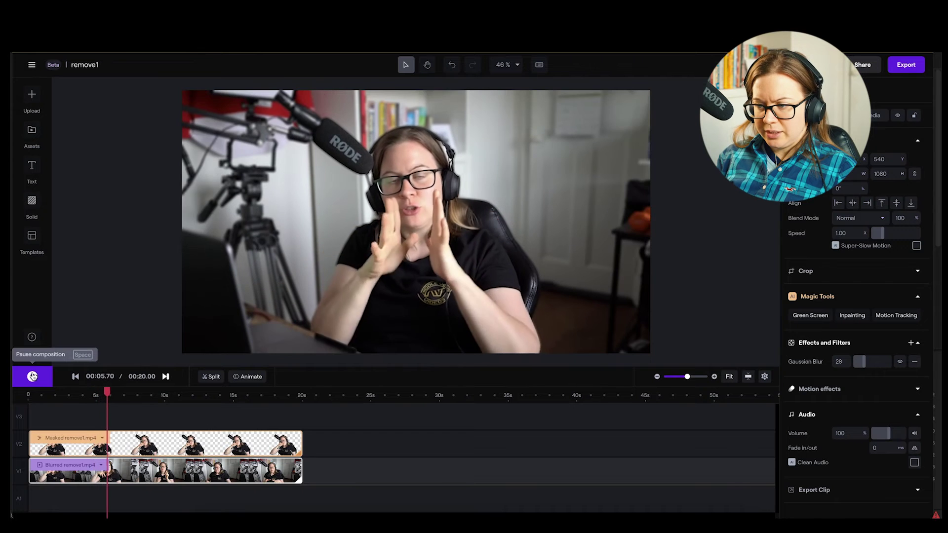
{"action": "left_click", "coordinate": [32, 376]}
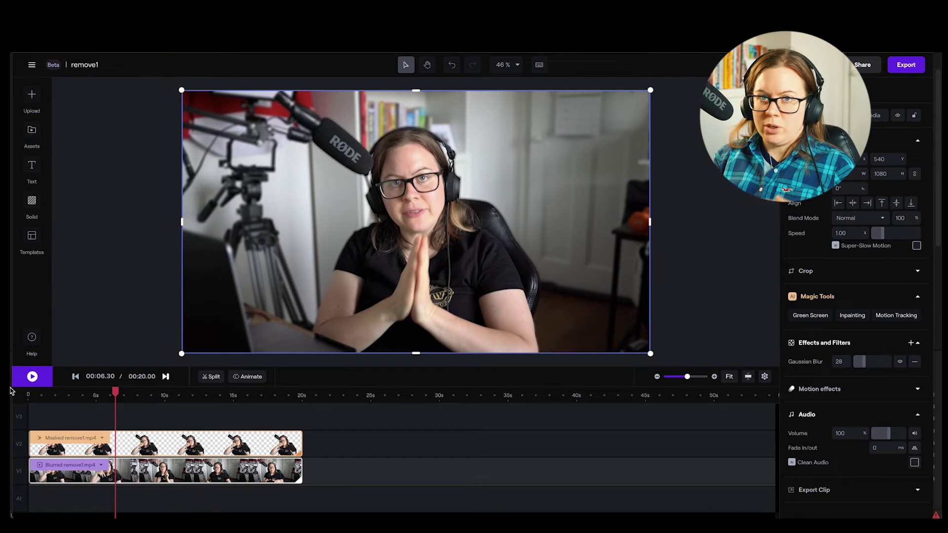
Deselect the remove1 clips on the timeline so the project canvas settings appear.
{"action": "left_click", "coordinate": [171, 411]}
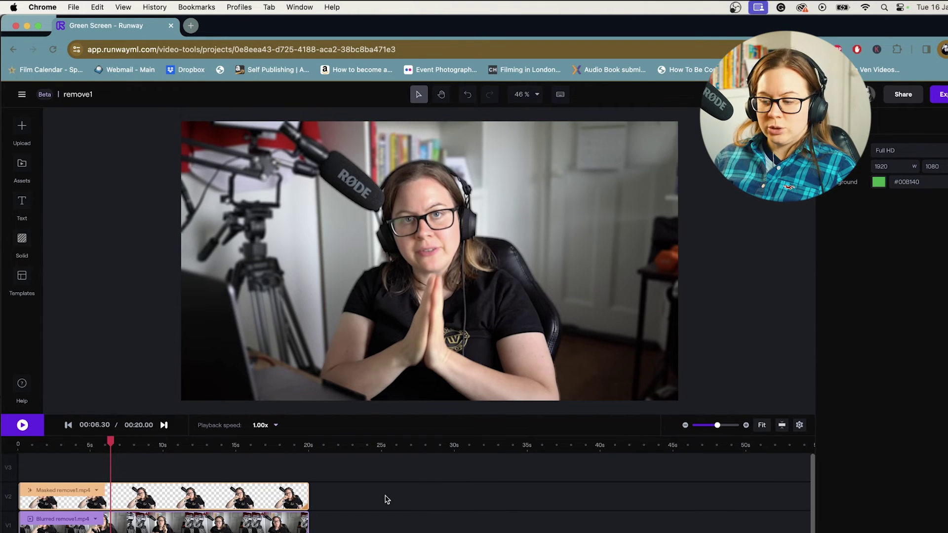
Go back to the Runway Home dashboard and browse the Edit Videos tools.
{"action": "left_click", "coordinate": [22, 96]}
{"action": "left_click", "coordinate": [55, 121]}
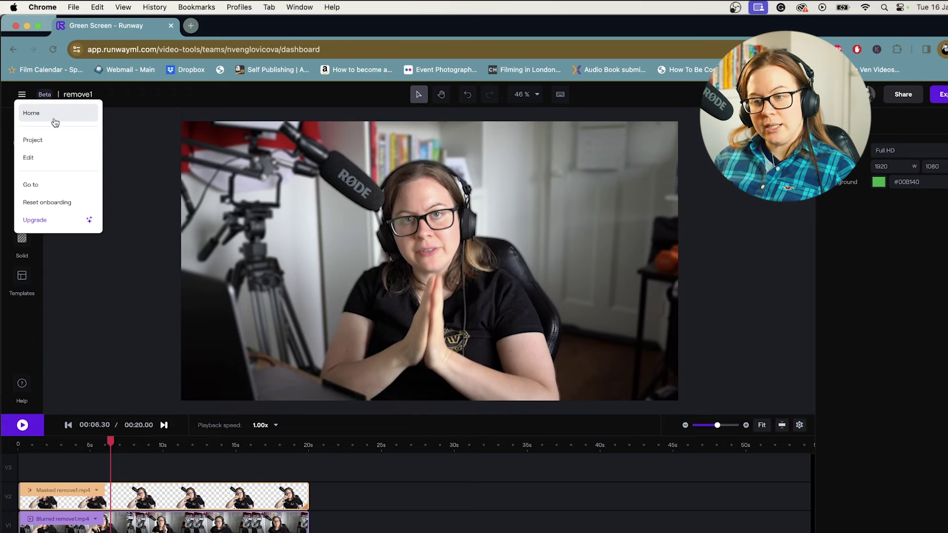
{"action": "left_click", "coordinate": [31, 322]}
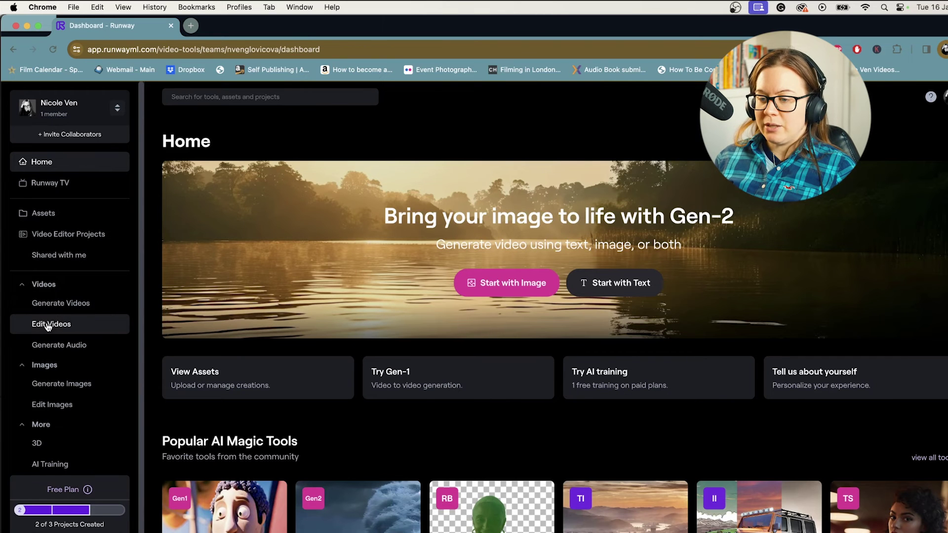
{"action": "scroll", "coordinate": [402, 272], "scroll_direction": "down", "scroll_amount": 10}
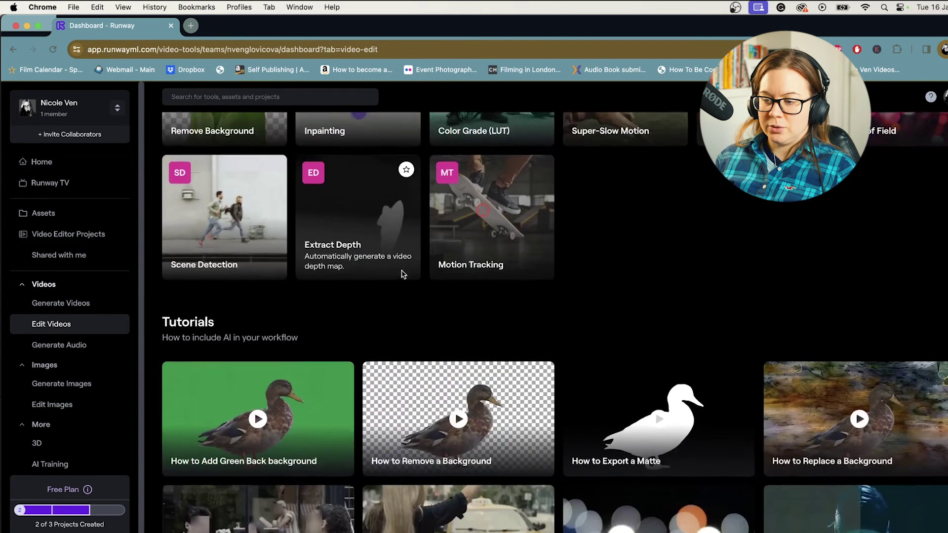
{"action": "scroll", "coordinate": [402, 271], "scroll_direction": "up", "scroll_amount": 3}
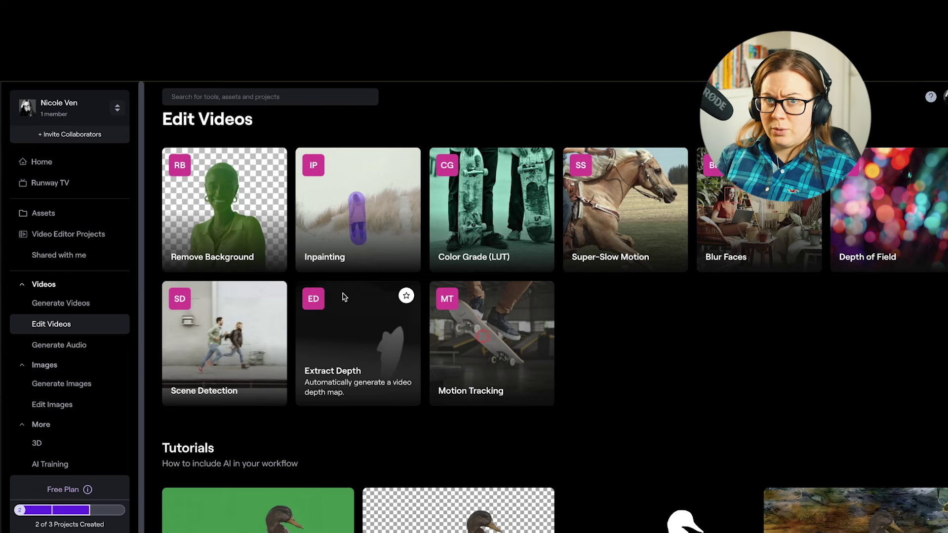
Open Scene Detection and upload tik tok rent video.mp4 from the AI tools for video editors folder.
{"action": "left_click", "coordinate": [199, 344]}
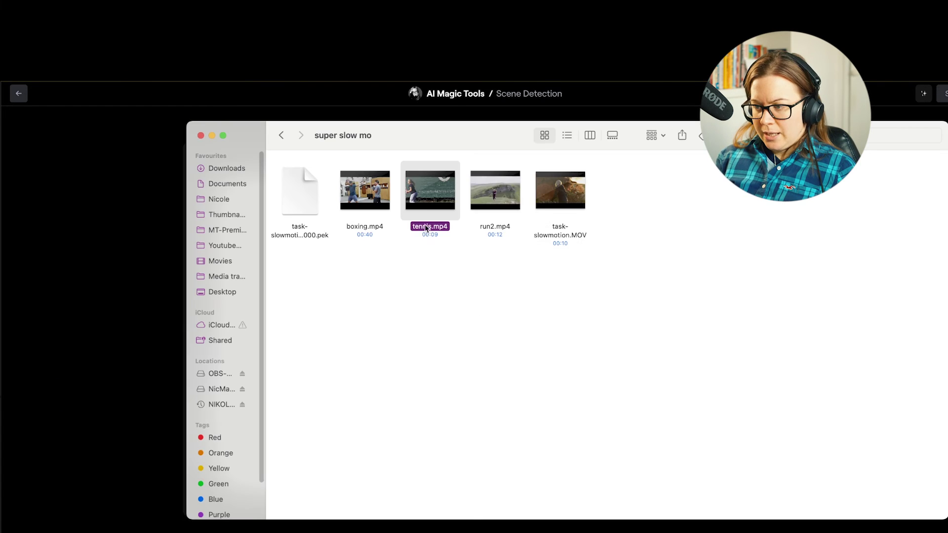
{"action": "left_click", "coordinate": [389, 170]}
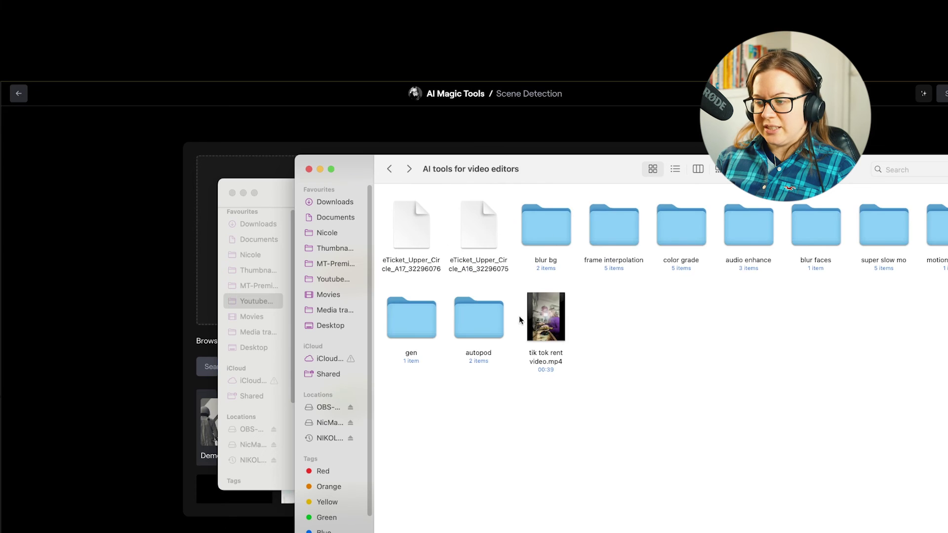
{"action": "left_click_drag", "start_coordinate": [526, 169], "coordinate": [713, 160]}
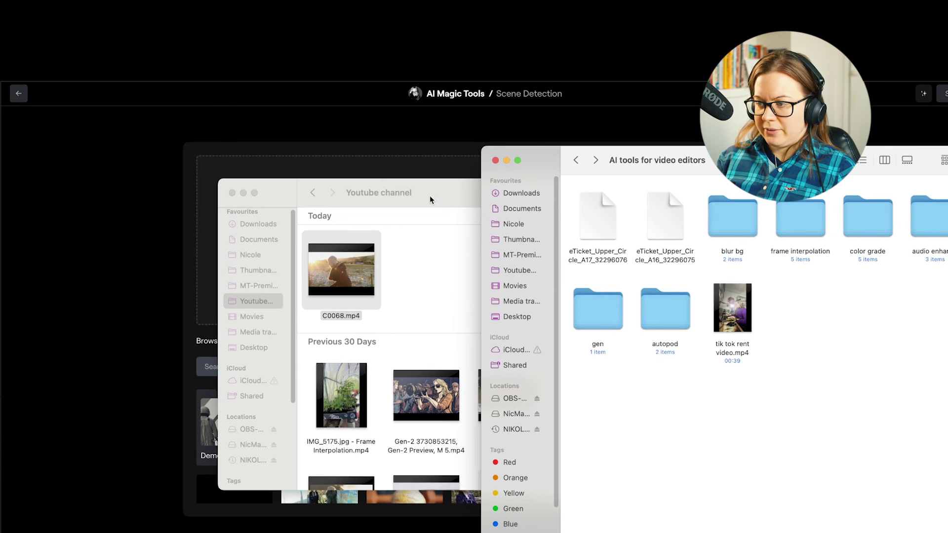
{"action": "left_click", "coordinate": [244, 192]}
{"action": "left_click_drag", "start_coordinate": [732, 307], "coordinate": [404, 327]}
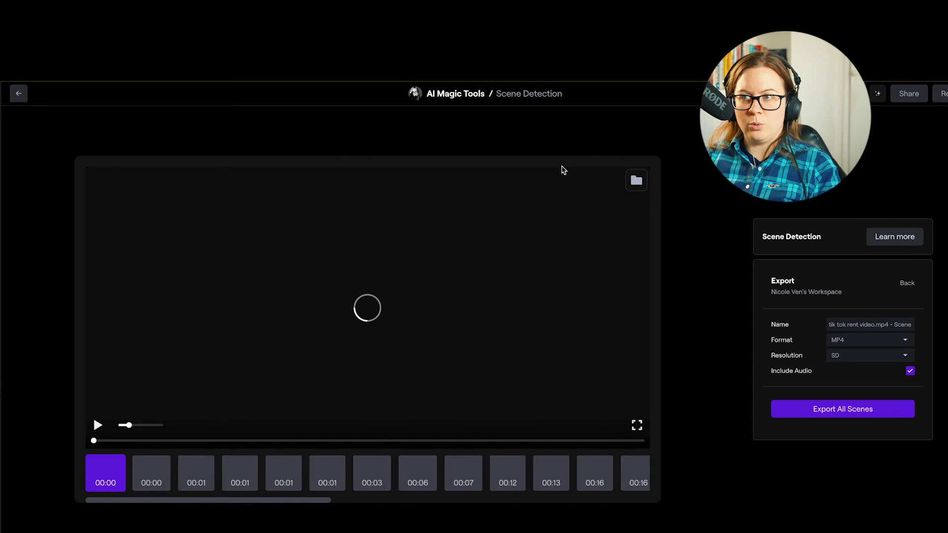
View the 00:07 scene, scroll through the remaining scene thumbnails, then return to the Runway Home page.
{"action": "left_click", "coordinate": [463, 474]}
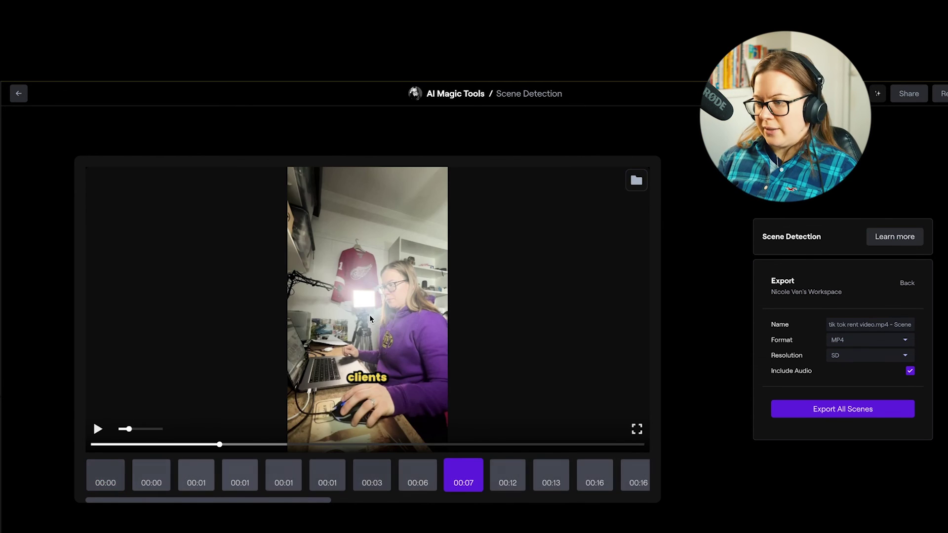
{"action": "mouse_move", "coordinate": [285, 501]}
{"action": "left_mouse_down"}
{"action": "mouse_move", "coordinate": [402, 521]}
{"action": "mouse_move", "coordinate": [621, 523]}
{"action": "mouse_move", "coordinate": [274, 500]}
{"action": "left_mouse_up"}
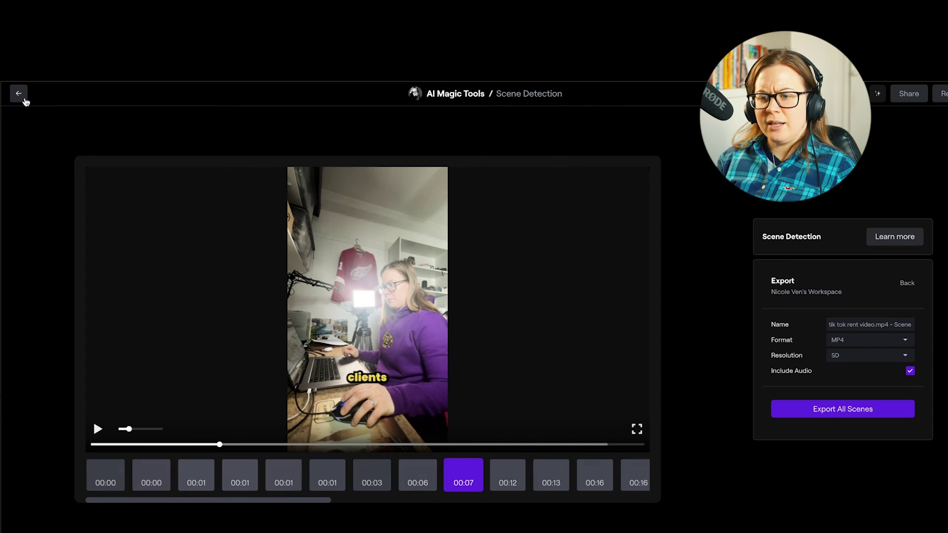
{"action": "left_click", "coordinate": [18, 94]}
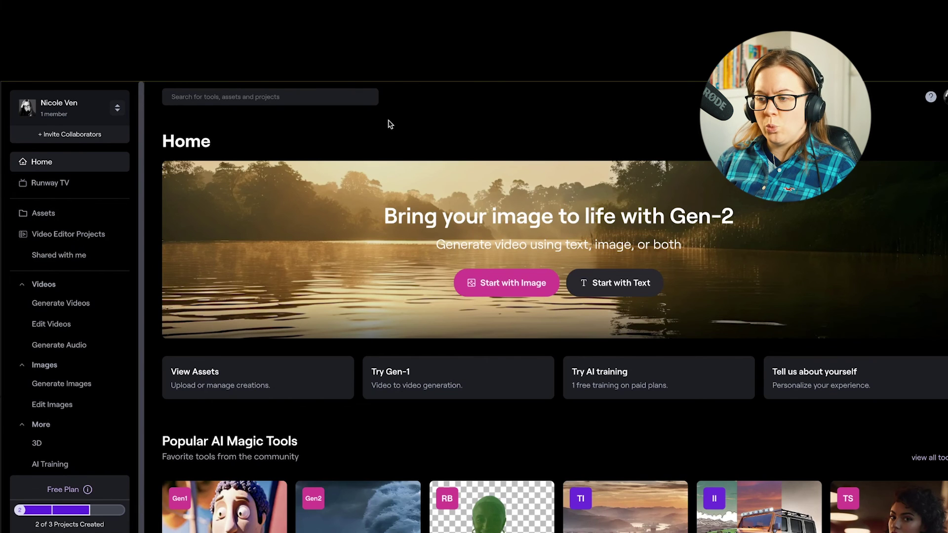